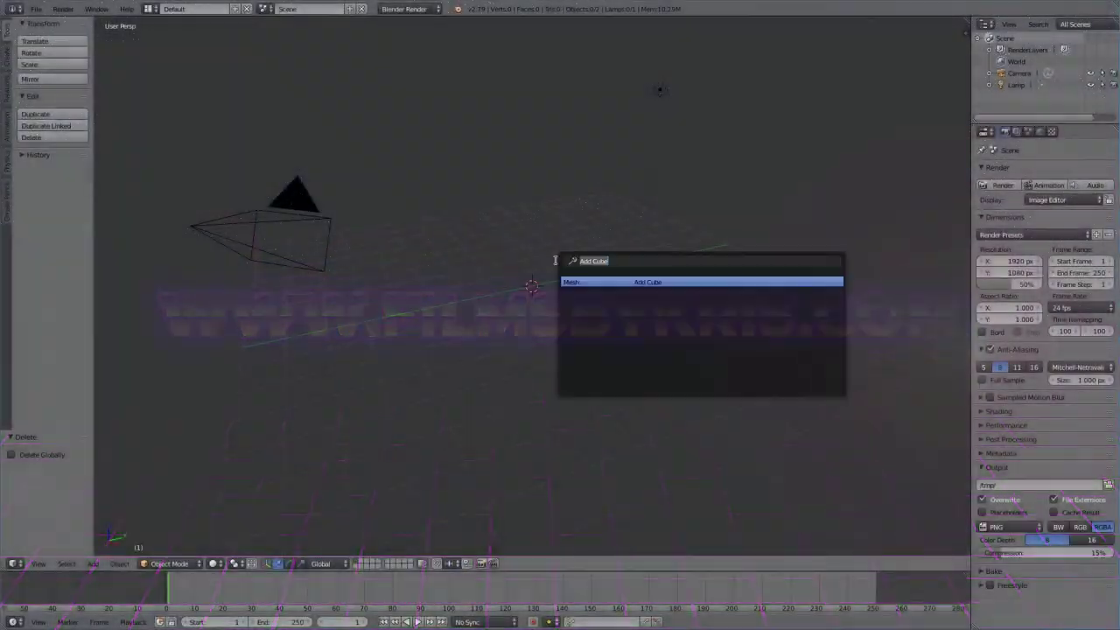
Step: Import the asphalt texture image as a plane
key(Return)
click(40, 224)
click(175, 91)
double_click(182, 102)
Step: Rotate the asphalt plane 90° on X, scale it about 6.4 times, and view through the camera
text(rx90)
key(Return)
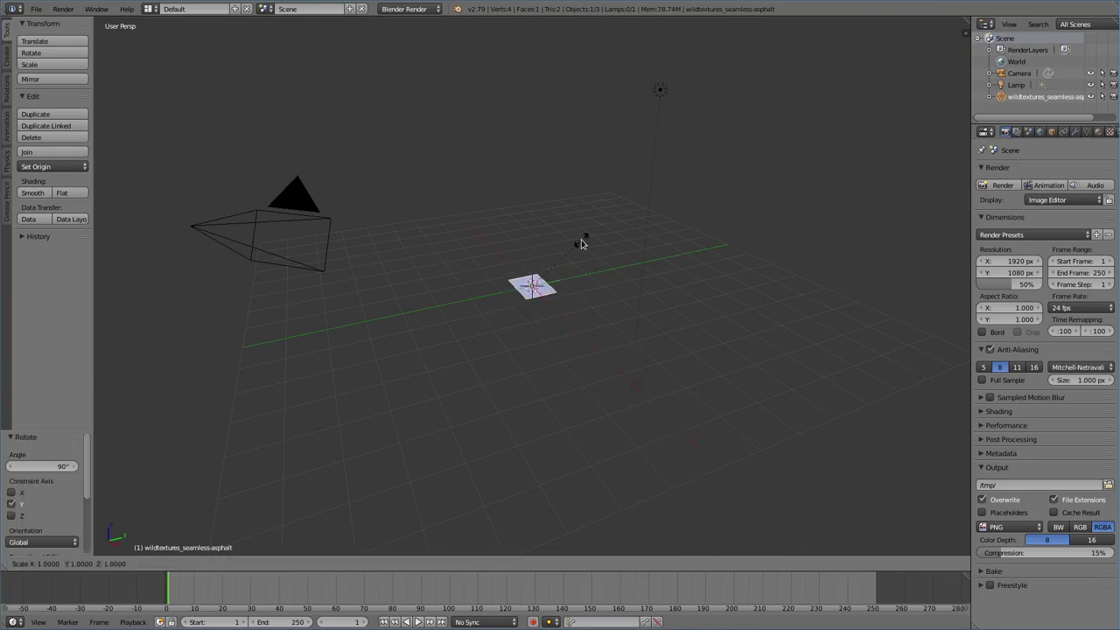
key(s)
click(99, 281)
key(KP_0)
Step: Import wall.jpg as a second image plane
key(space)
key(Return)
double_click(175, 91)
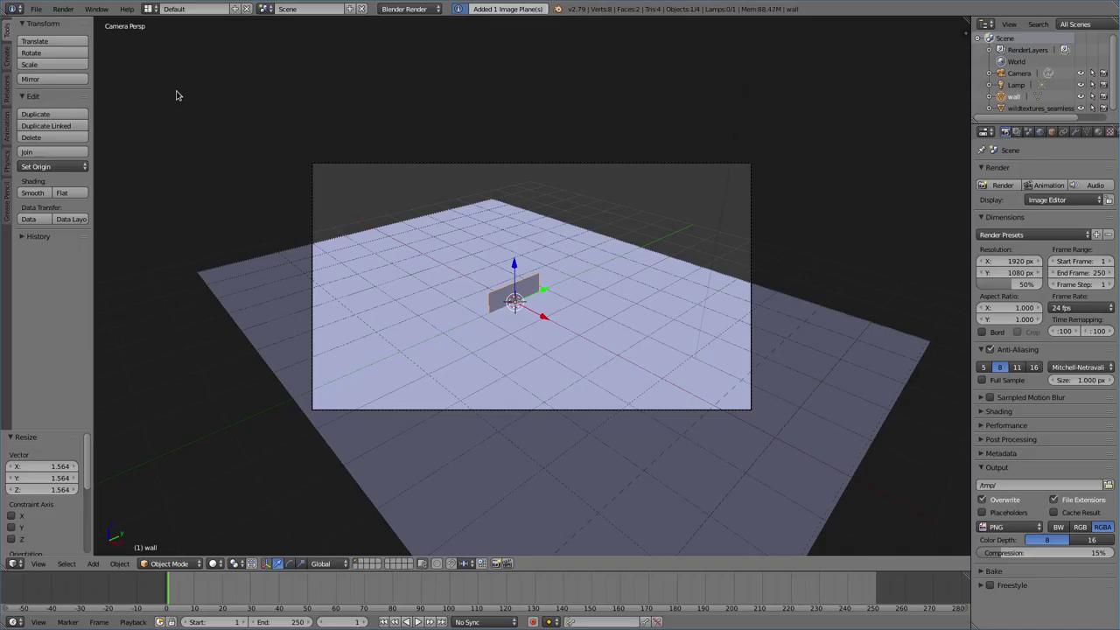
Step: Raise the wall plane 1 unit on Z and scale it up
key(g)
key(z)
key(1)
key(Return)
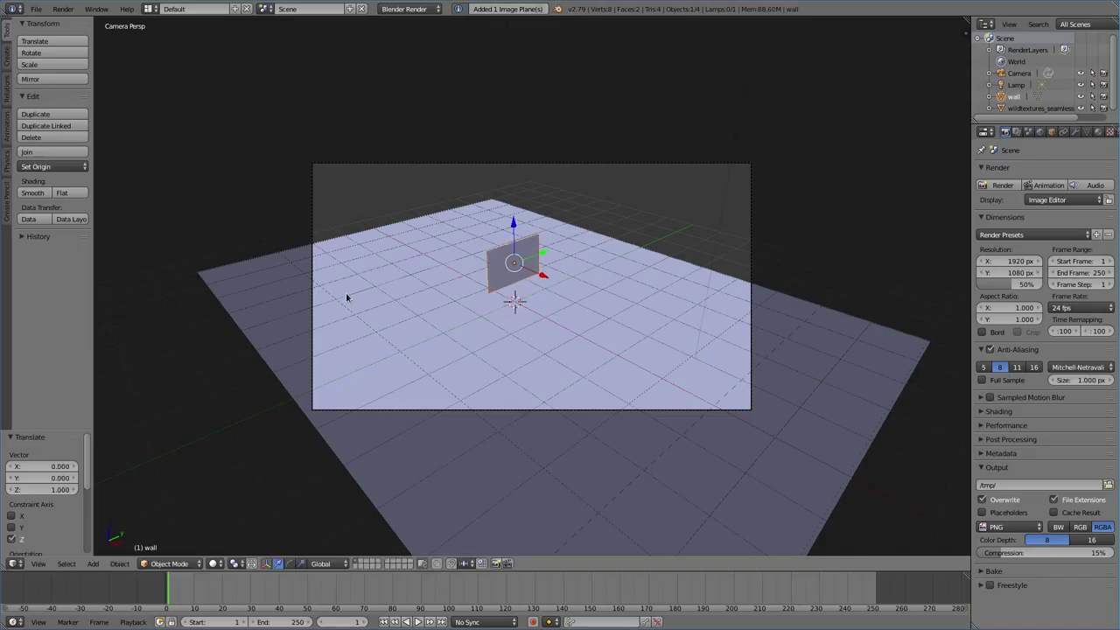
key(s)
click(210, 322)
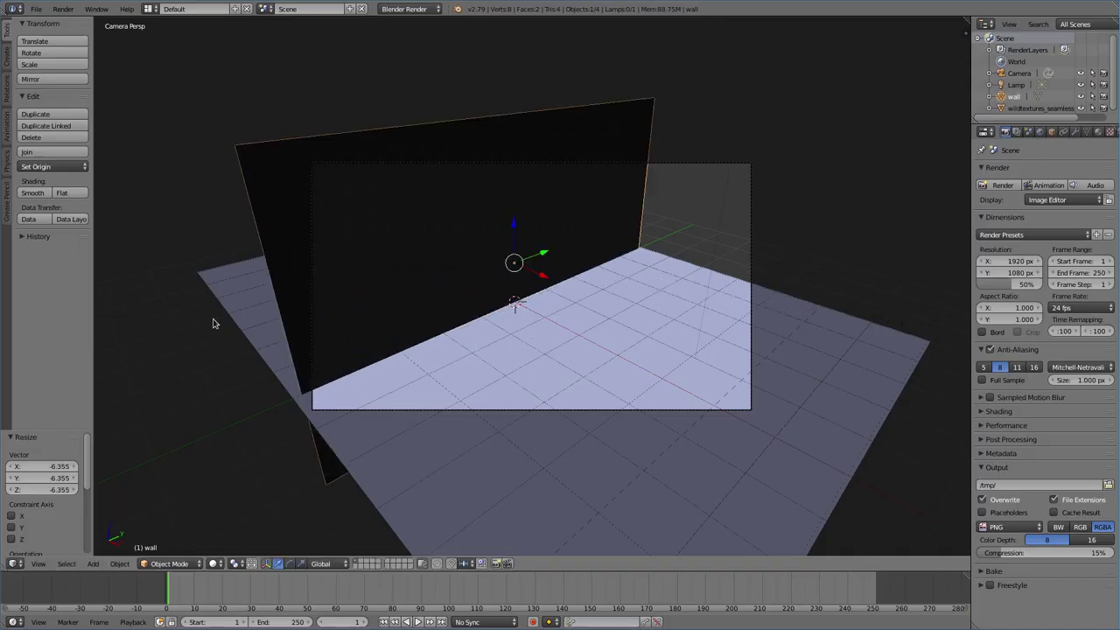
Step: Try a rotated wall duplicate, then undo it and cancel the rotation
key(shift+d)
key(r)
key(9)
key(0)
key(Return)
key(ctrl+z)
key(r)
key(9)
key(0)
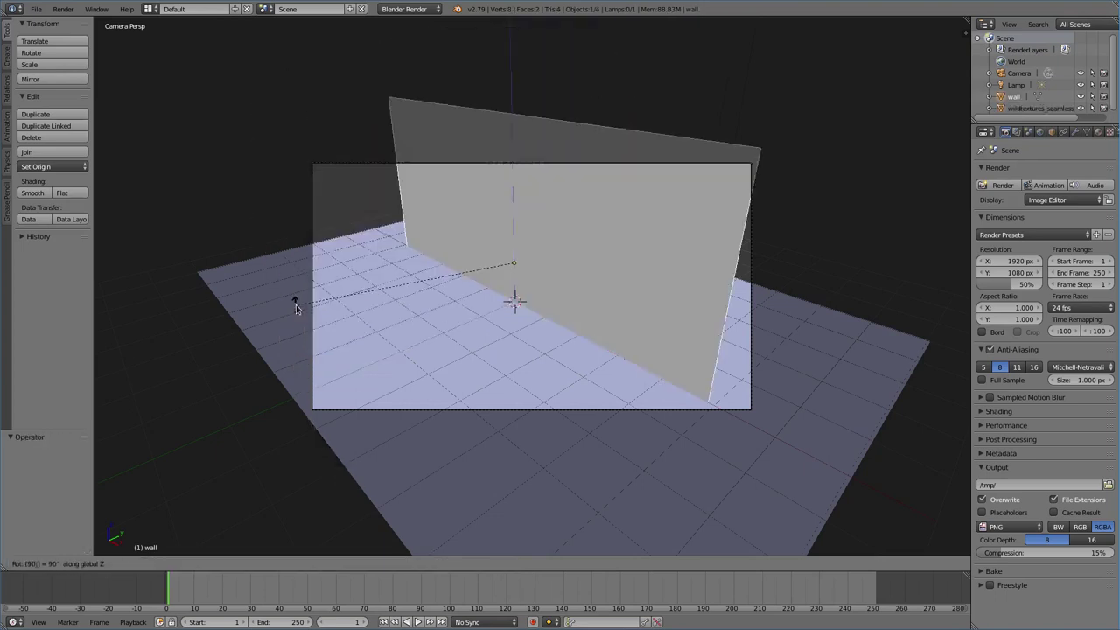
key(Escape)
Step: Duplicate the wall, turn the copy 90°, and move it to form a corner
key(shift+d)
key(r)
key(9)
key(0)
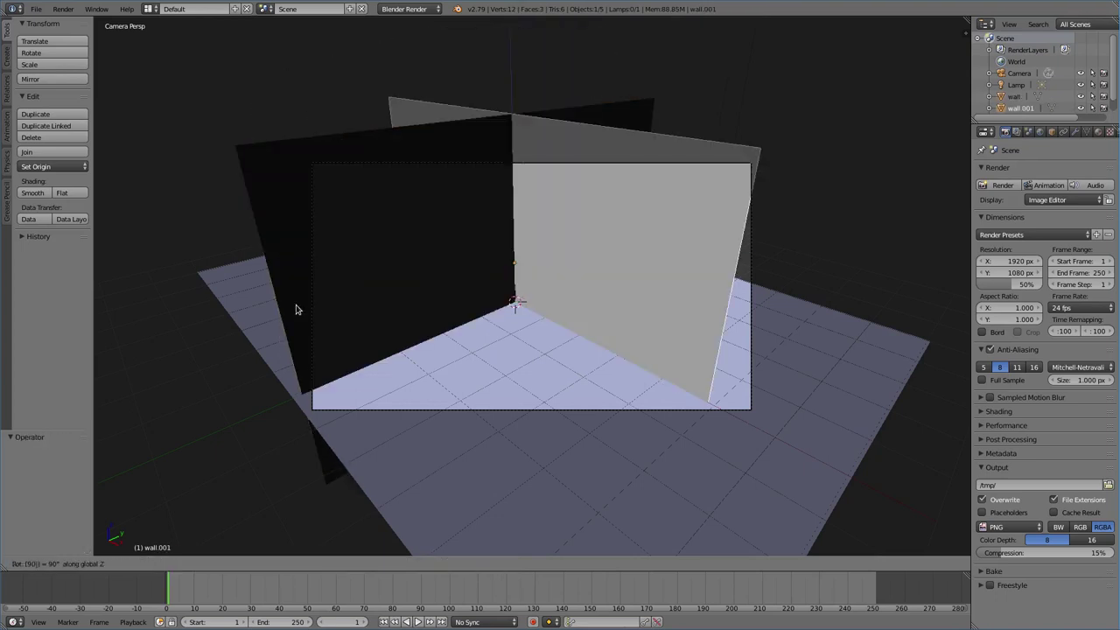
key(Return)
key(g)
click(486, 308)
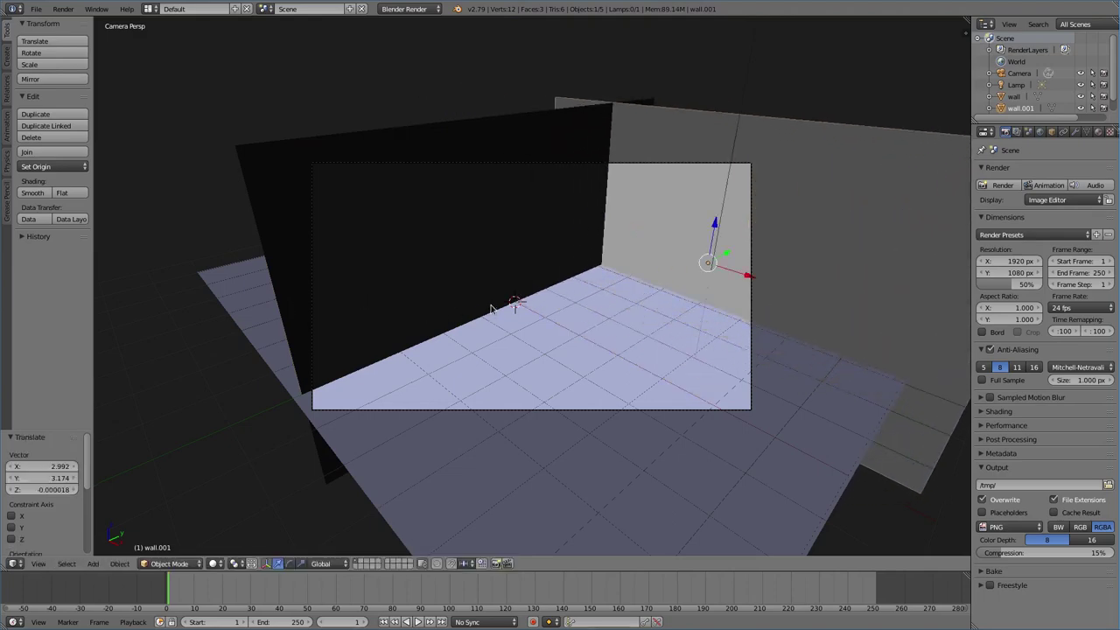
Step: Test-render the brick corner, then slide the second wall along Y
key(F12)
key(Escape)
key(g)
key(y)
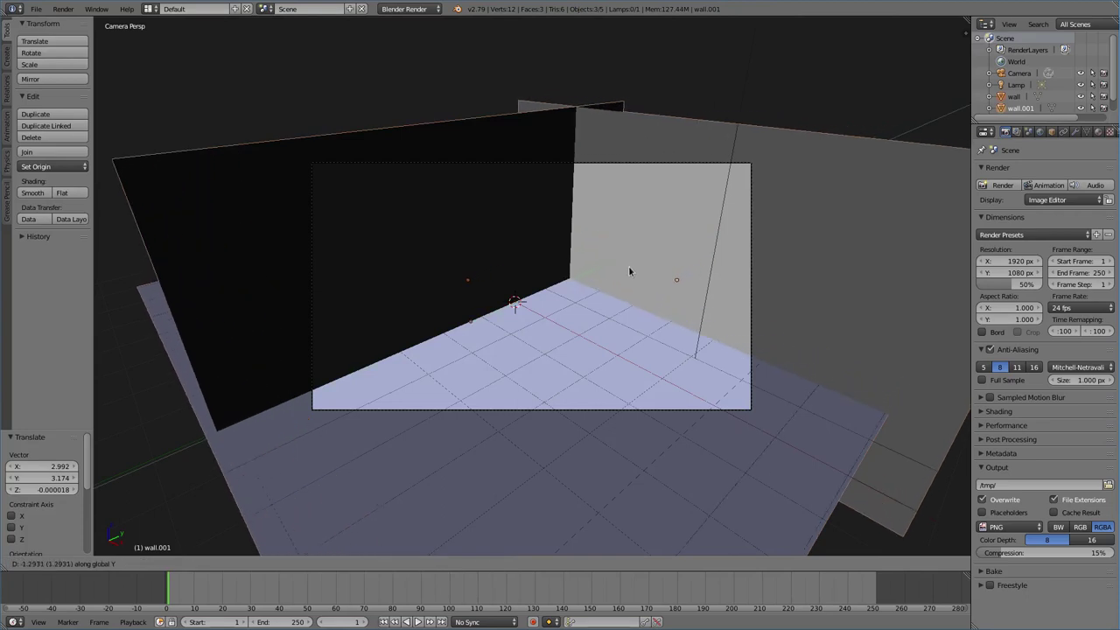
click(609, 281)
Step: Add a cube via command search and scale it to 0.5
key(space)
text(cub)
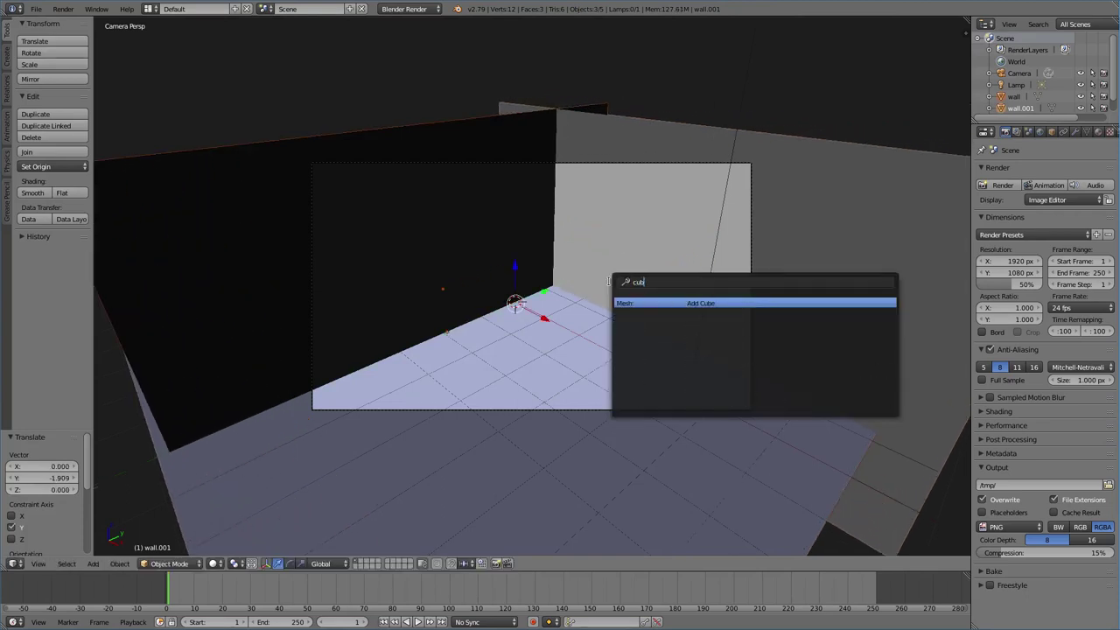
key(Return)
text(s.5)
key(Return)
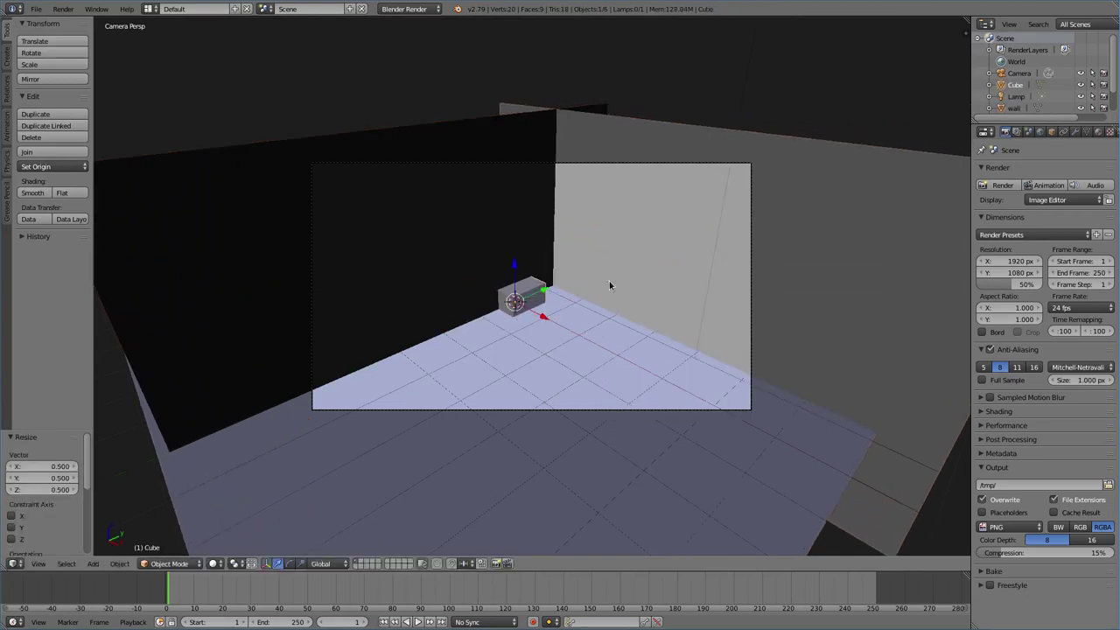
Step: In front wireframe view, move the cube down onto the floor, then return to camera solid view
key(KP_1)
key(KP_5)
key(z)
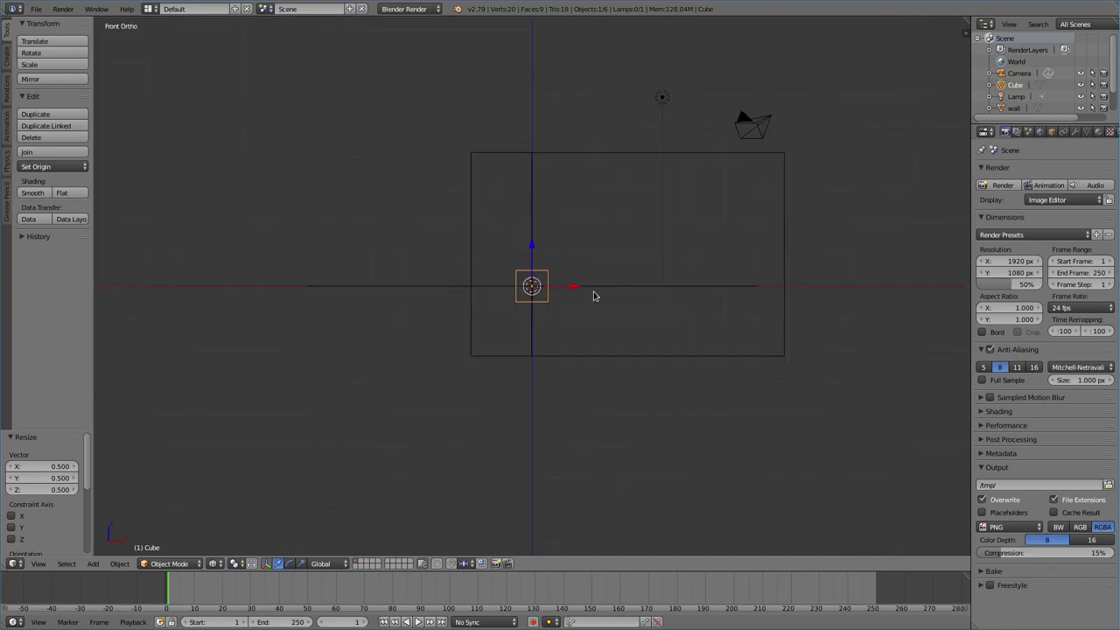
key(g)
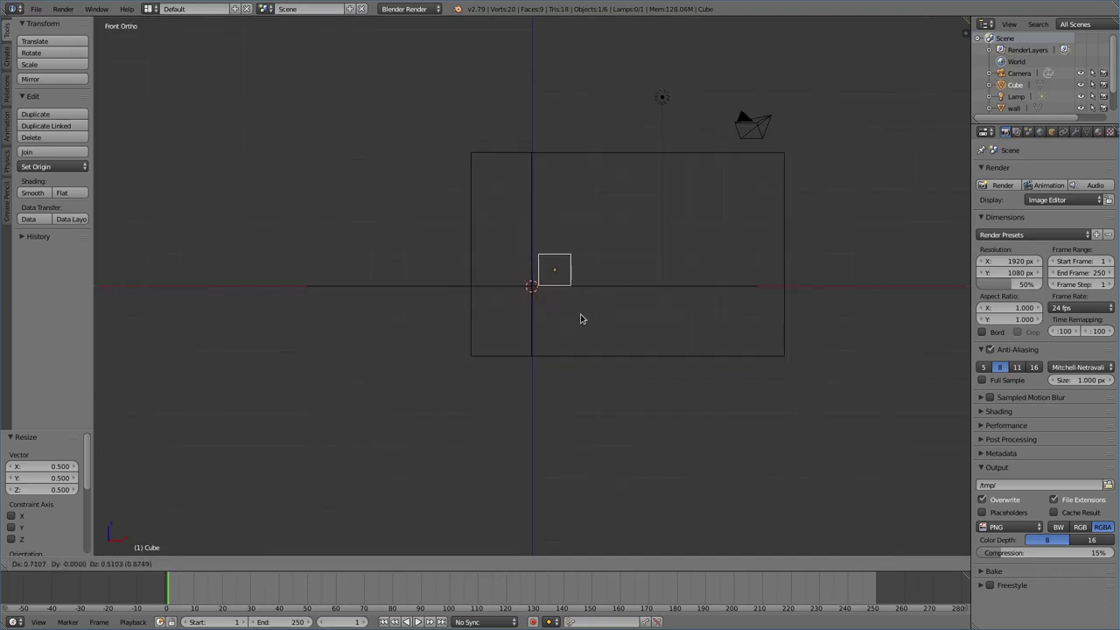
click(580, 318)
key(KP_0)
key(z)
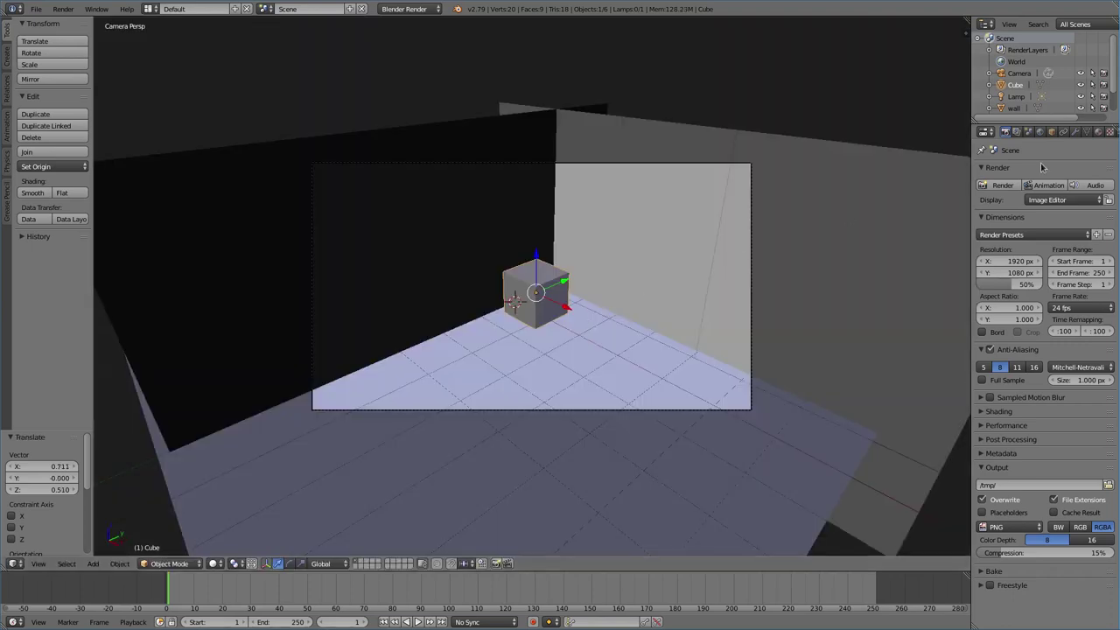
click(1099, 133)
Step: Give the cube a new material and an image texture loaded from crate.jpg
click(1110, 132)
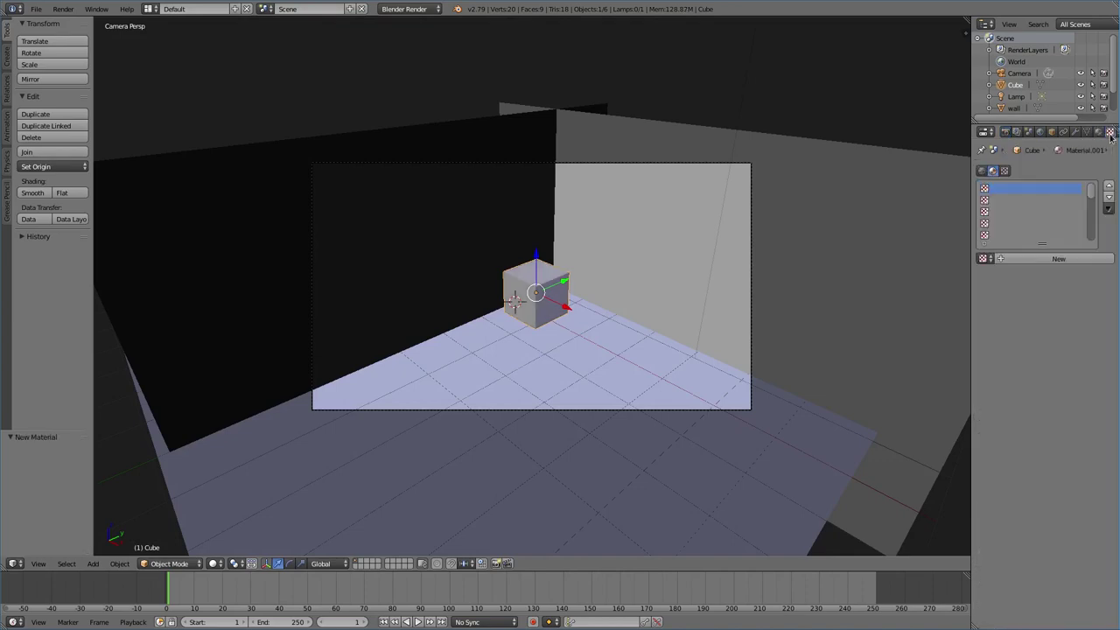
click(1013, 258)
click(1081, 444)
click(27, 223)
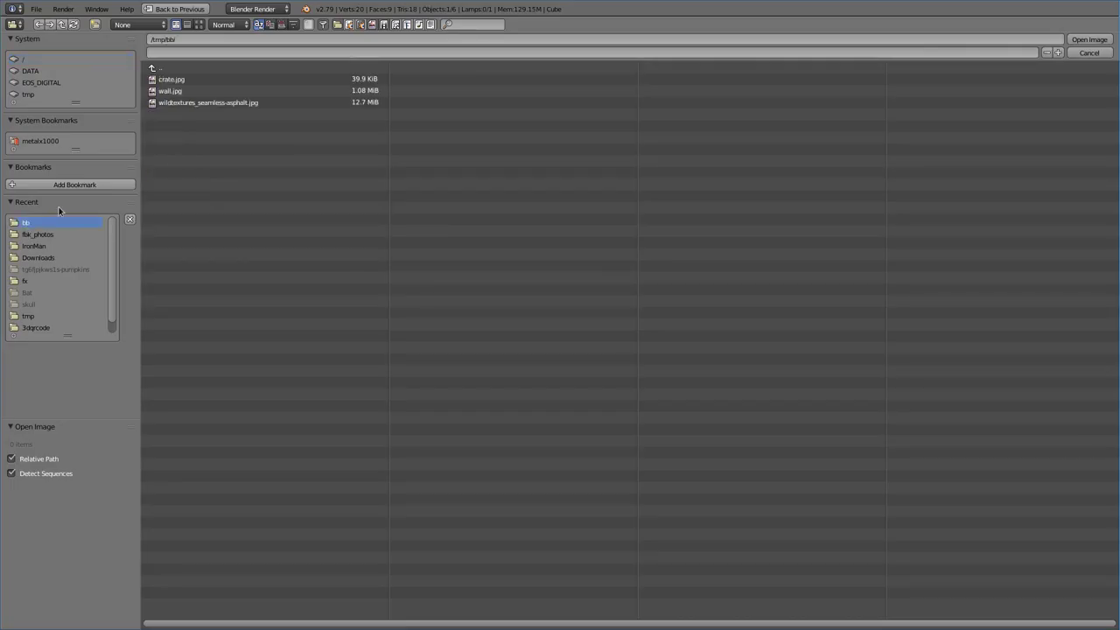
double_click(168, 79)
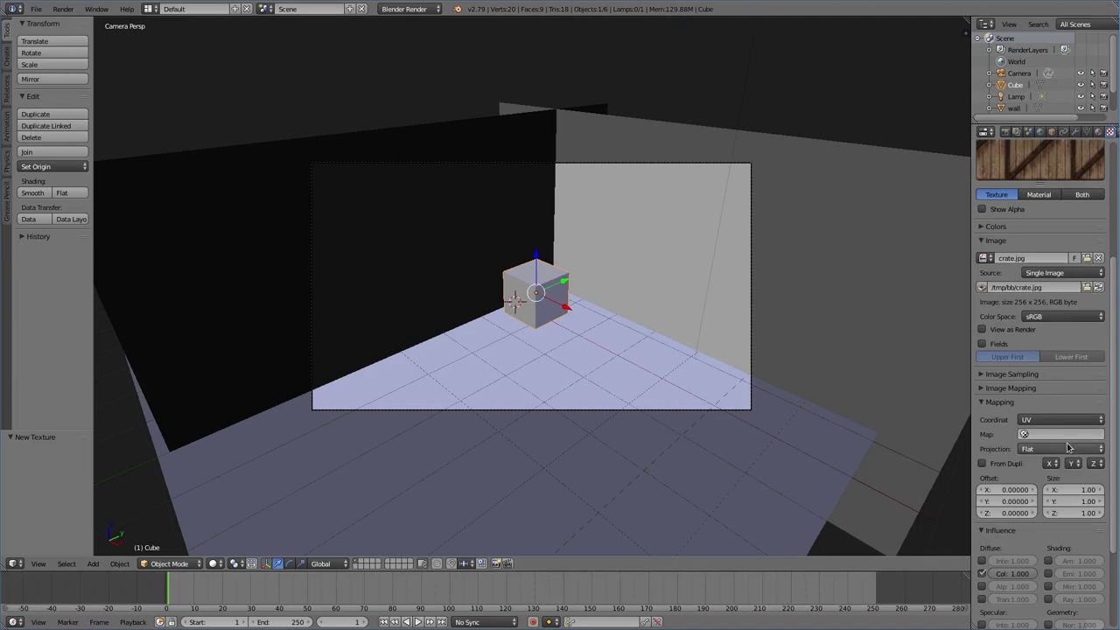
Step: Set the texture to Cube projection with Generated coordinates and test-render the crate
click(1059, 449)
click(1060, 428)
click(1054, 420)
click(1052, 417)
key(F12)
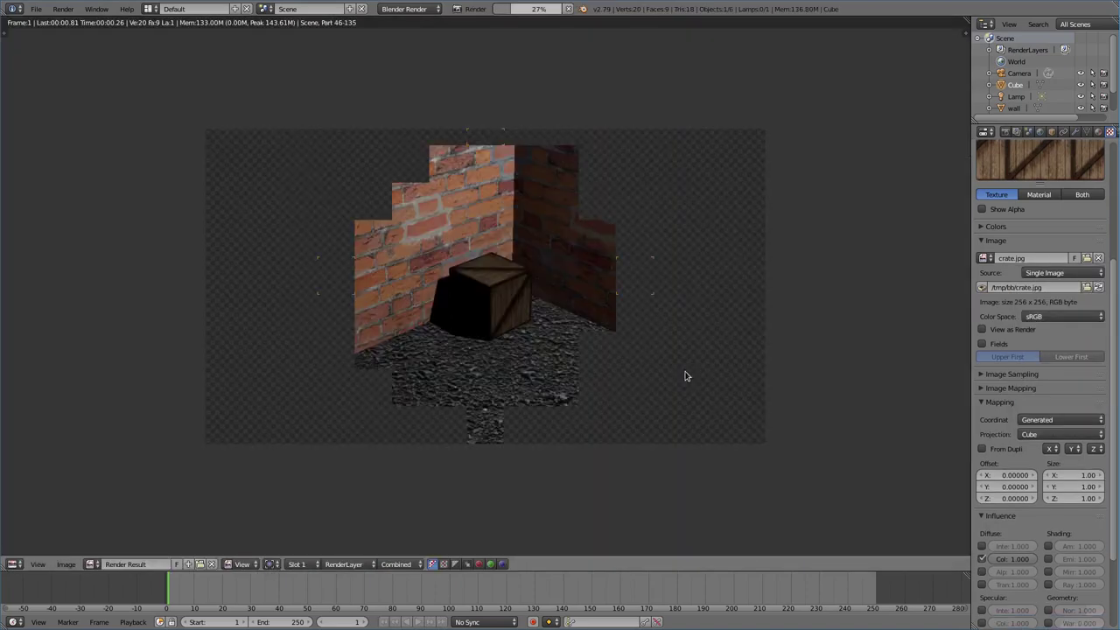
key(Escape)
key(KP_7)
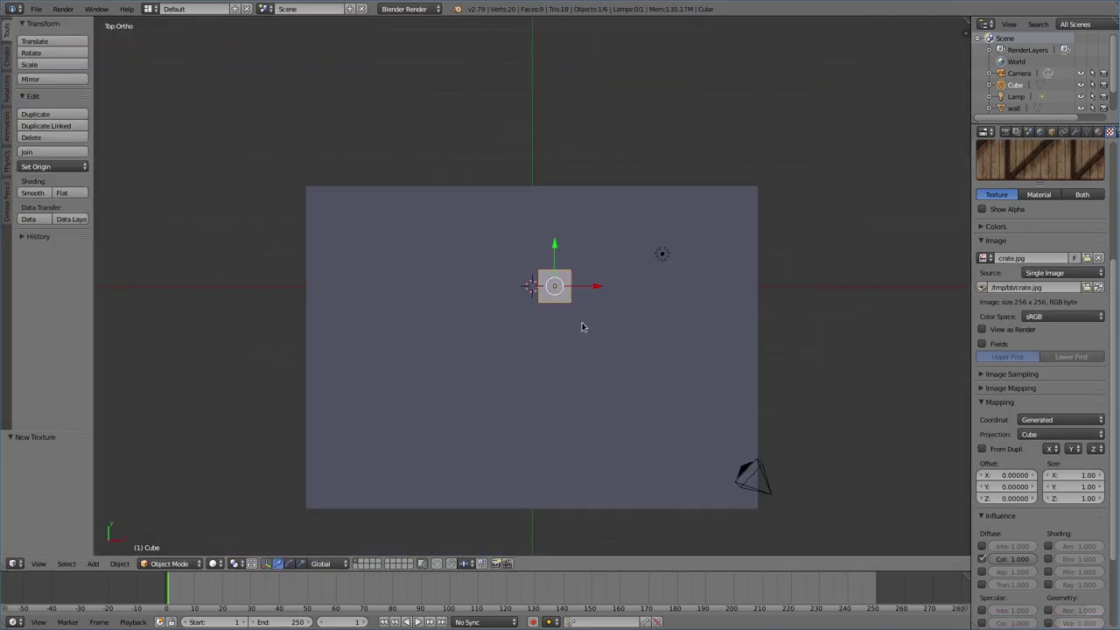
Step: In top wireframe view, position the crate and add two rotated copies beside it
key(z)
key(g)
click(616, 344)
key(shift+d)
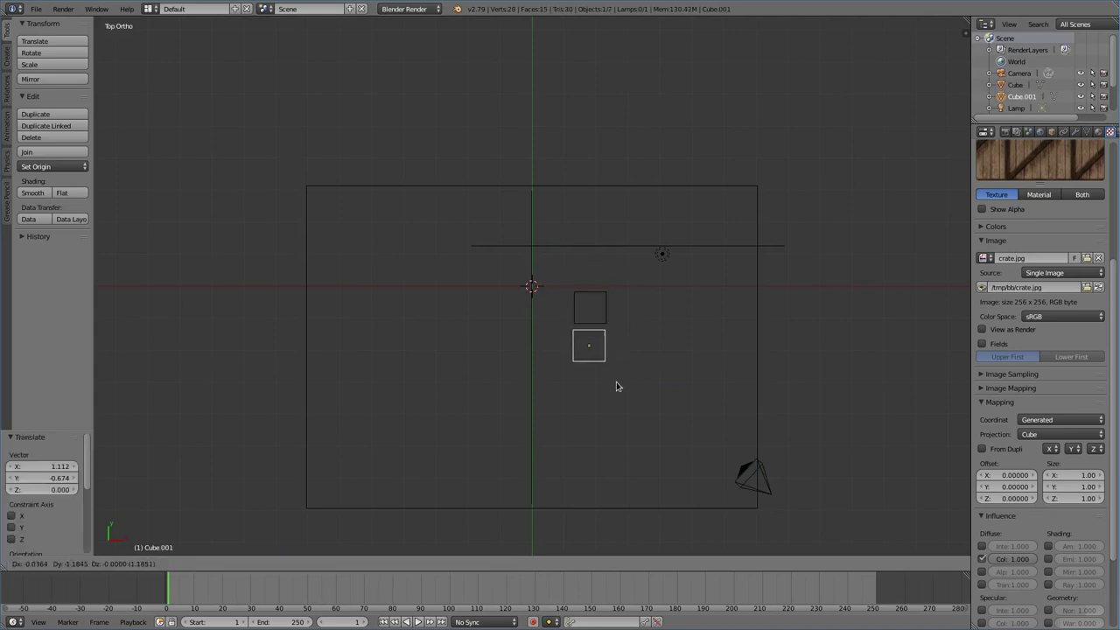
key(r)
click(657, 417)
key(shift+d)
key(r)
click(712, 350)
Step: Place four more crate copies around the group, tilting one of them
key(shift+d)
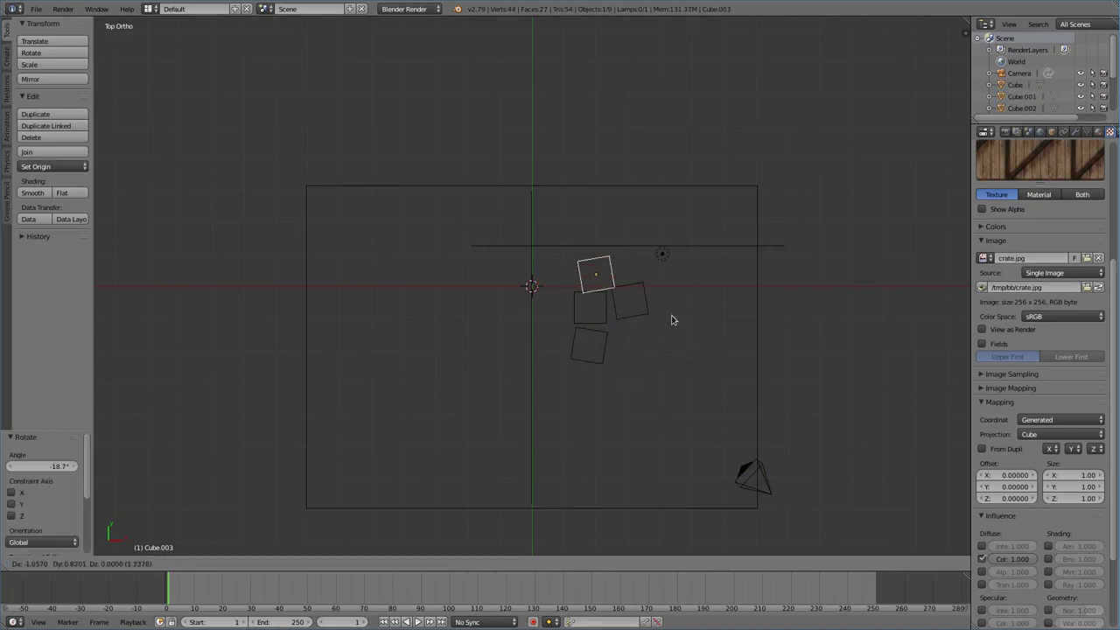
click(745, 327)
key(shift+d)
click(666, 314)
key(r)
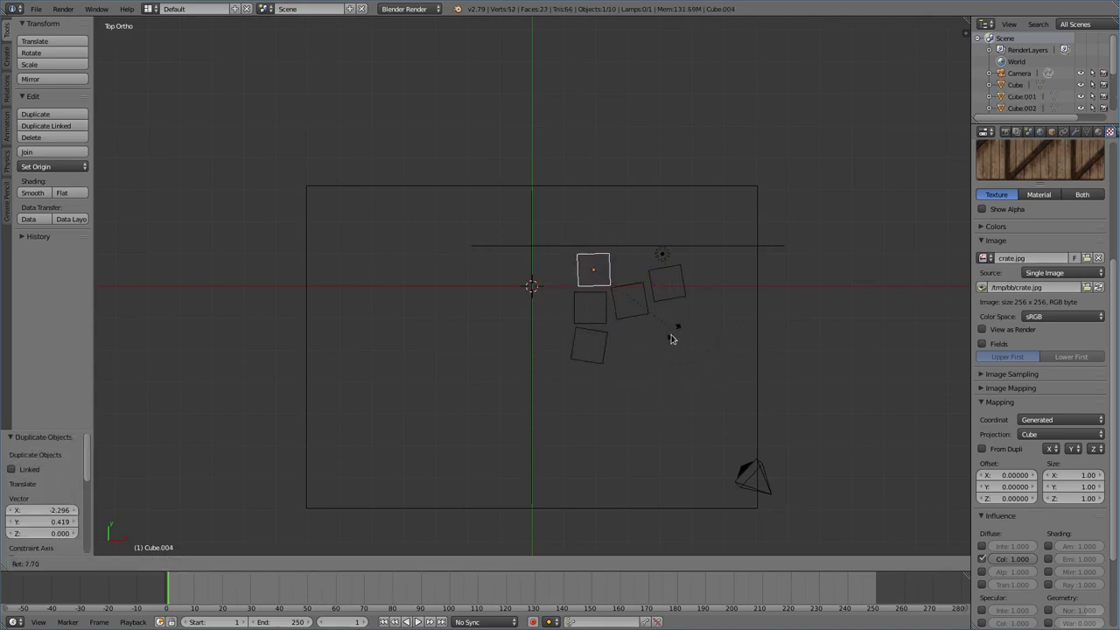
click(674, 317)
key(shift+d)
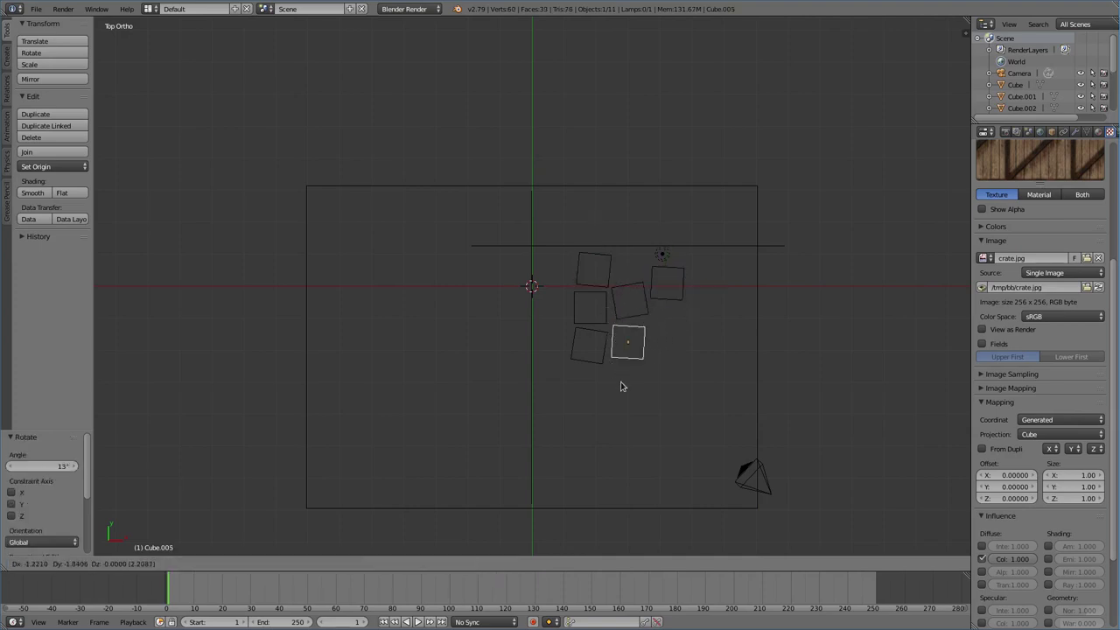
click(621, 386)
key(shift+d)
click(599, 393)
Step: Add two more crate copies along the bottom, one rotated
key(shift+d)
key(r)
click(642, 440)
key(shift+d)
click(684, 437)
Step: In front view, duplicate a crate and stack it on top of the first layer
key(KP_1)
key(shift+d)
key(z)
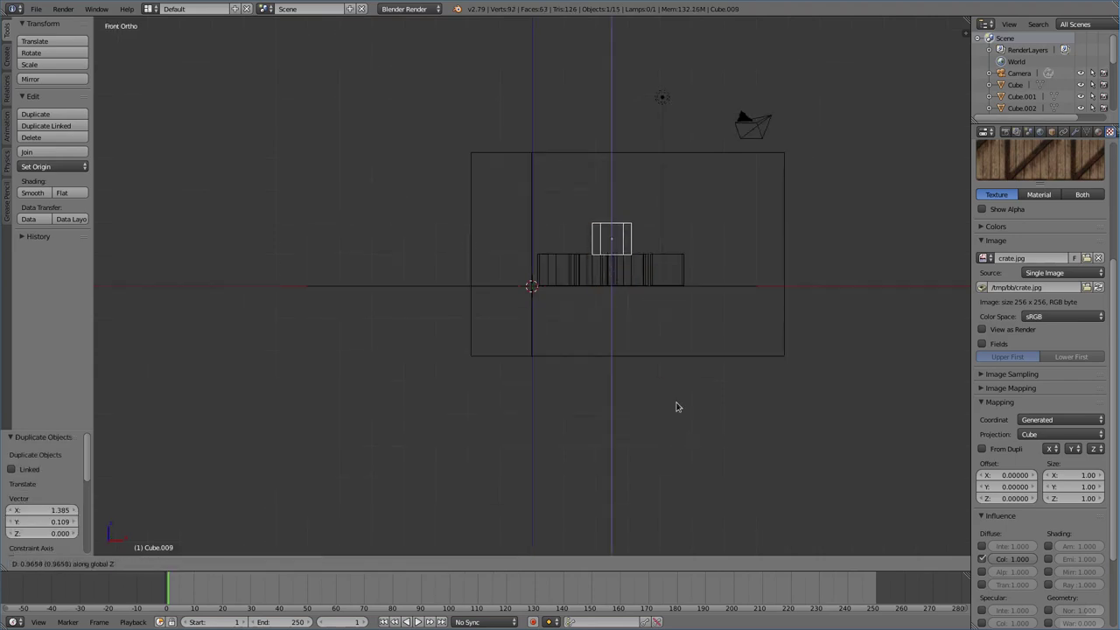
click(674, 405)
Step: Preview the render, then rotate and reposition the stacked crate in top view
key(F12)
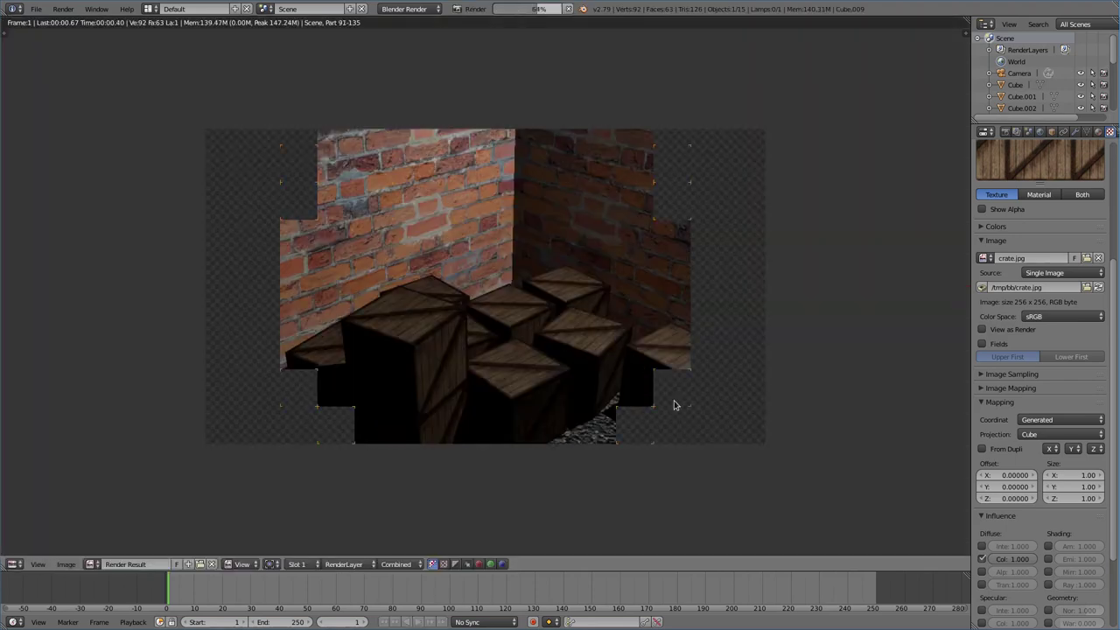
key(Escape)
key(KP_7)
key(r)
click(677, 427)
key(g)
click(663, 415)
Step: Duplicate the stacked crate three times, placing each copy beside the pile
key(shift+d)
click(648, 372)
key(shift+d)
click(695, 364)
key(shift+d)
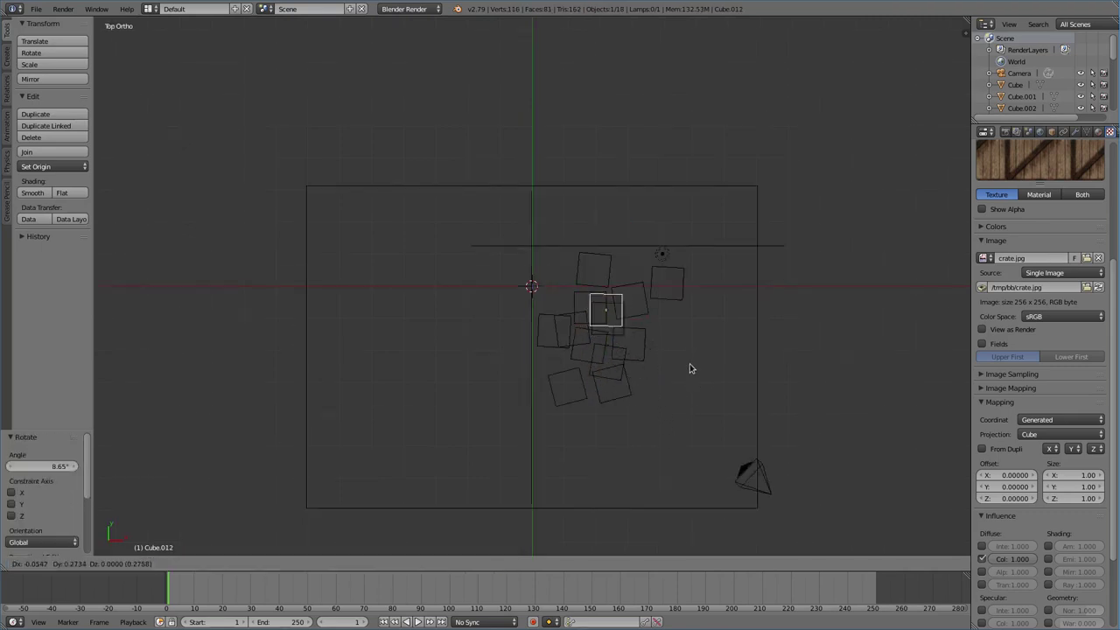
click(697, 348)
Step: Turn and shift the latest copy, then add another slightly rotated crate copy
key(r)
click(709, 367)
key(g)
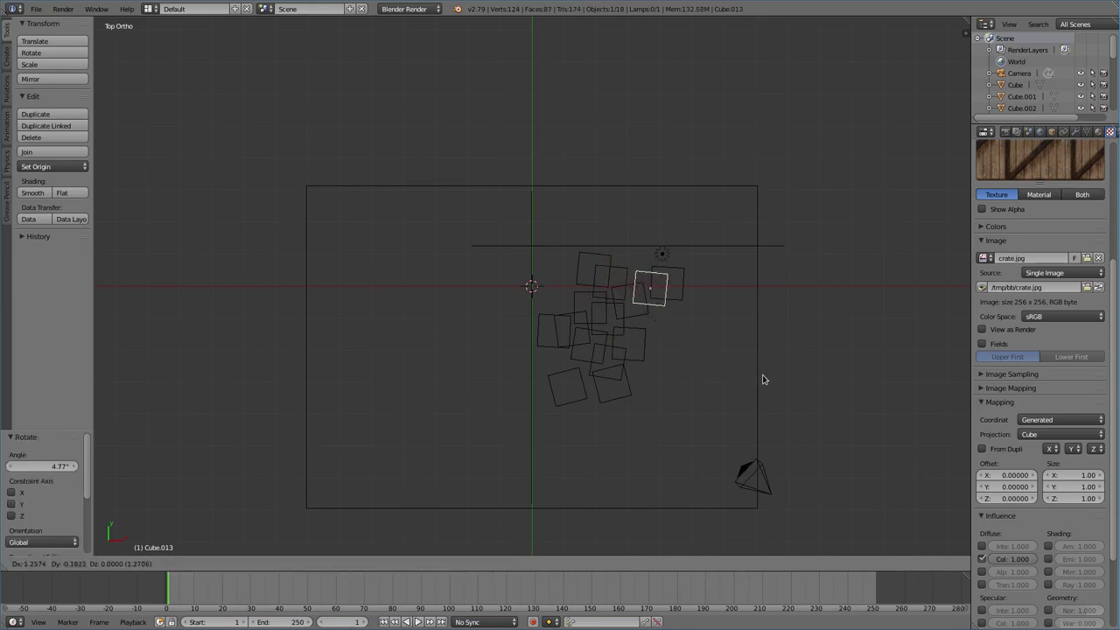
click(761, 370)
key(shift+d)
click(760, 370)
key(shift+d)
click(683, 473)
key(r)
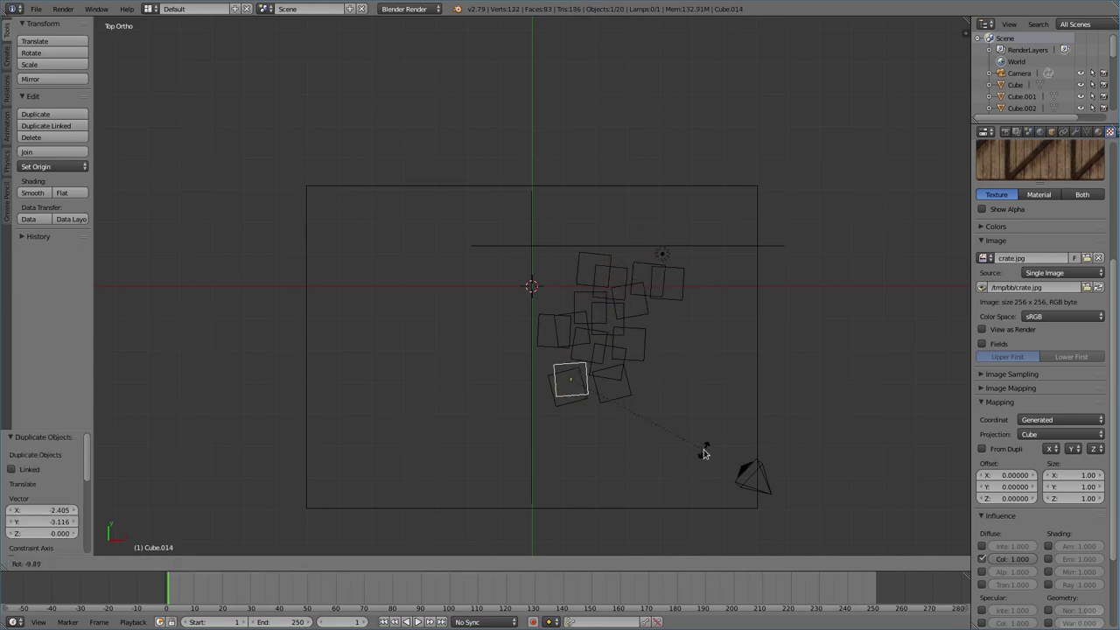
click(706, 451)
Step: Lift the new crate vertically onto the pile and settle it up and right
key(KP_1)
key(g)
key(z)
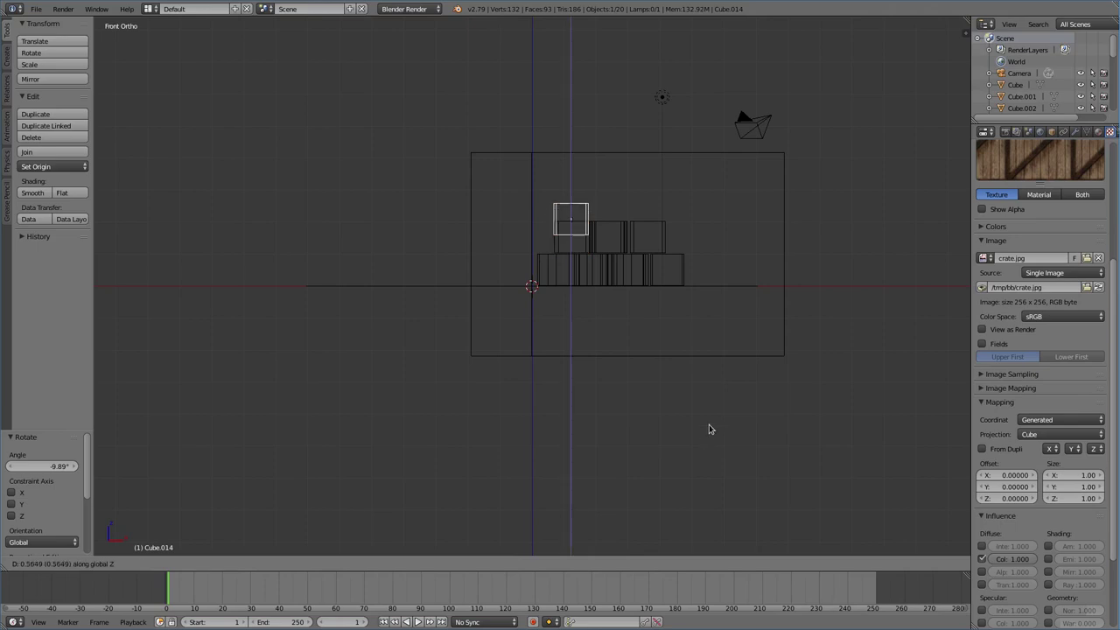
click(712, 419)
key(KP_7)
key(g)
click(695, 446)
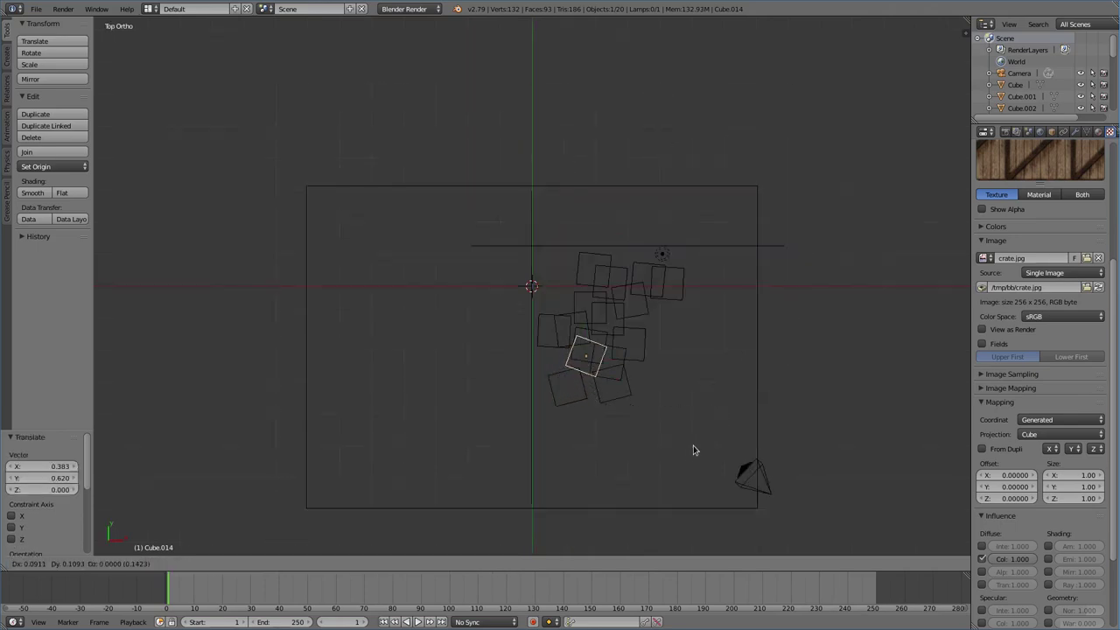
Step: Add two more crate copies higher up the pile, rotating the first
key(shift+d)
click(700, 415)
key(r)
click(722, 393)
key(shift+d)
click(733, 379)
Step: Rotate that copy and add another turned crate at the pile's edge
key(r)
click(744, 358)
key(shift+d)
click(762, 399)
key(r)
click(733, 442)
Step: Render to check, add one more rotated crate, and render the pile again
key(F12)
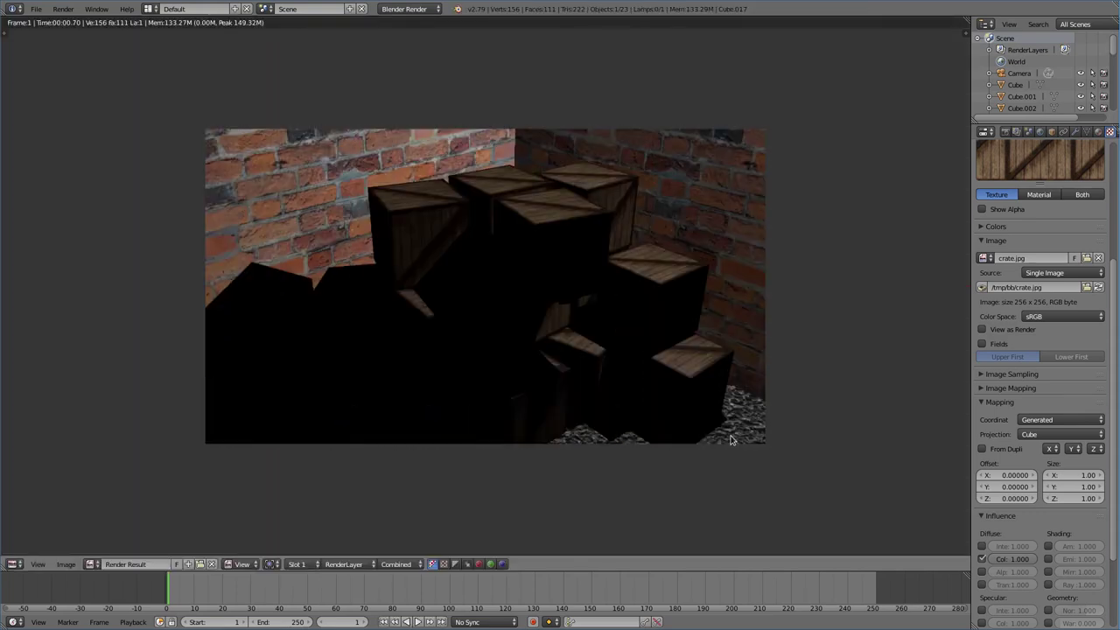
key(Escape)
key(shift+d)
click(820, 281)
key(r)
click(592, 527)
key(F12)
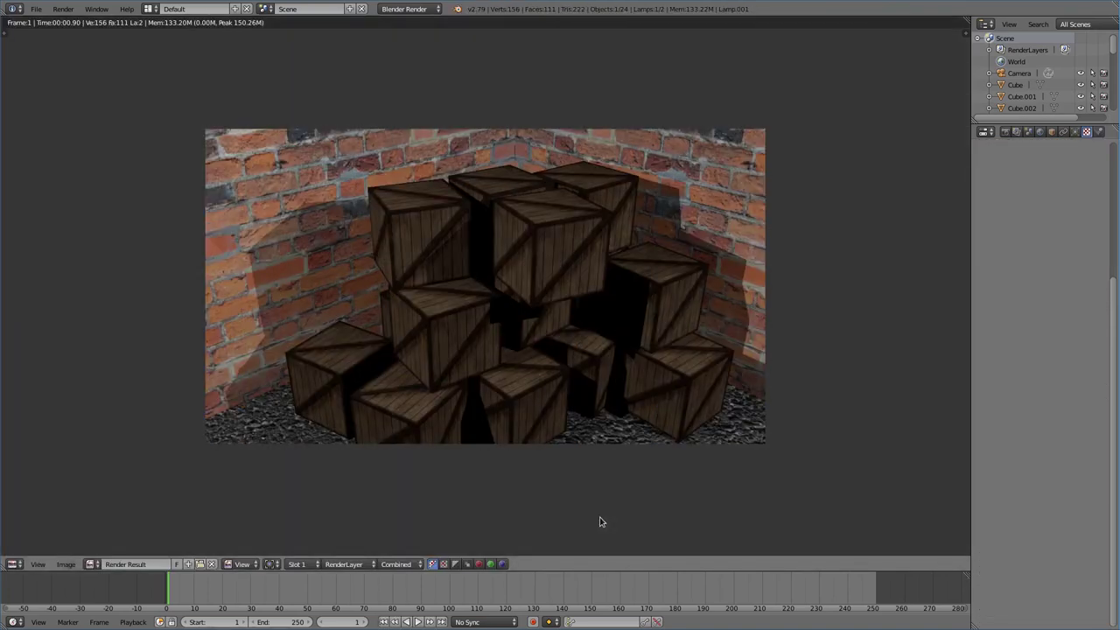
key(Escape)
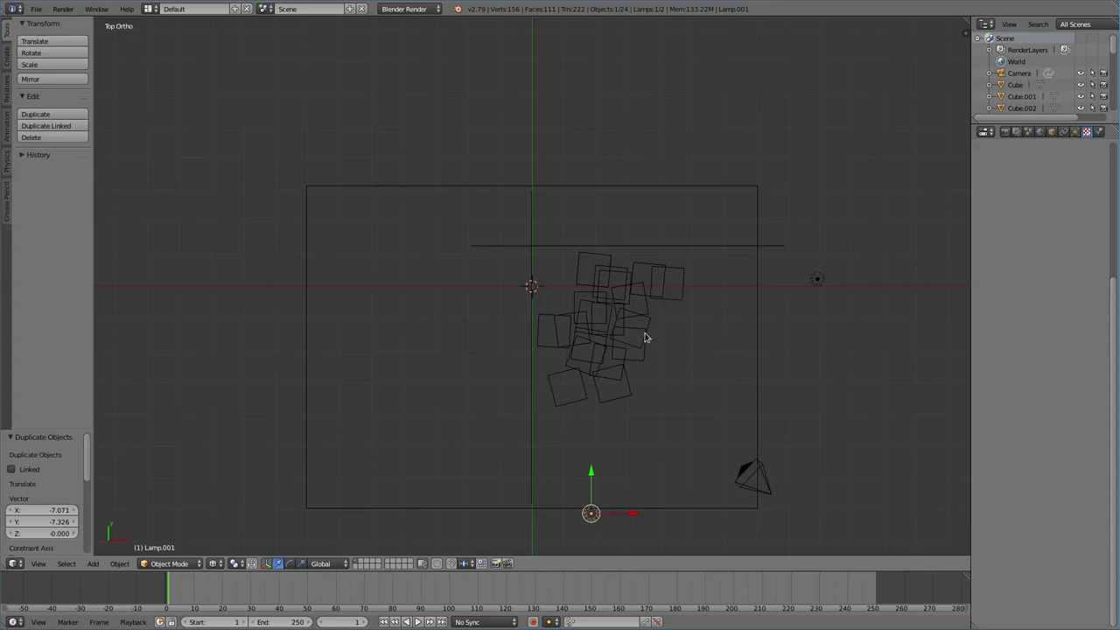
Step: In solid camera view, duplicate a crate along X and turn it -18° about Z
key(KP_0)
key(z)
right_click(589, 311)
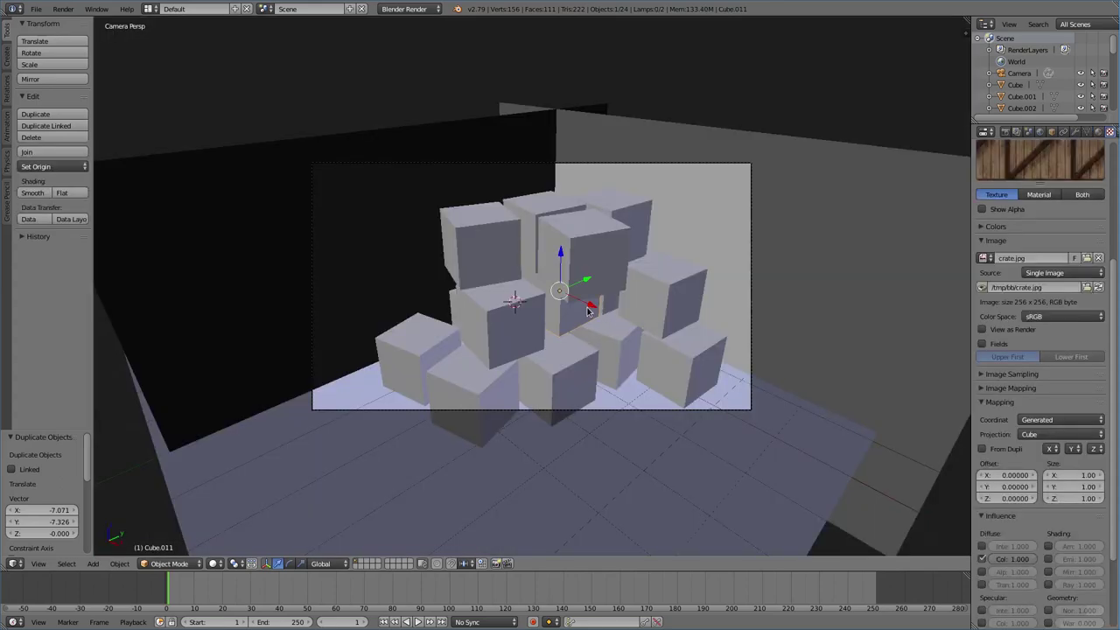
key(shift+d)
key(x)
click(637, 350)
key(r)
key(z)
click(627, 357)
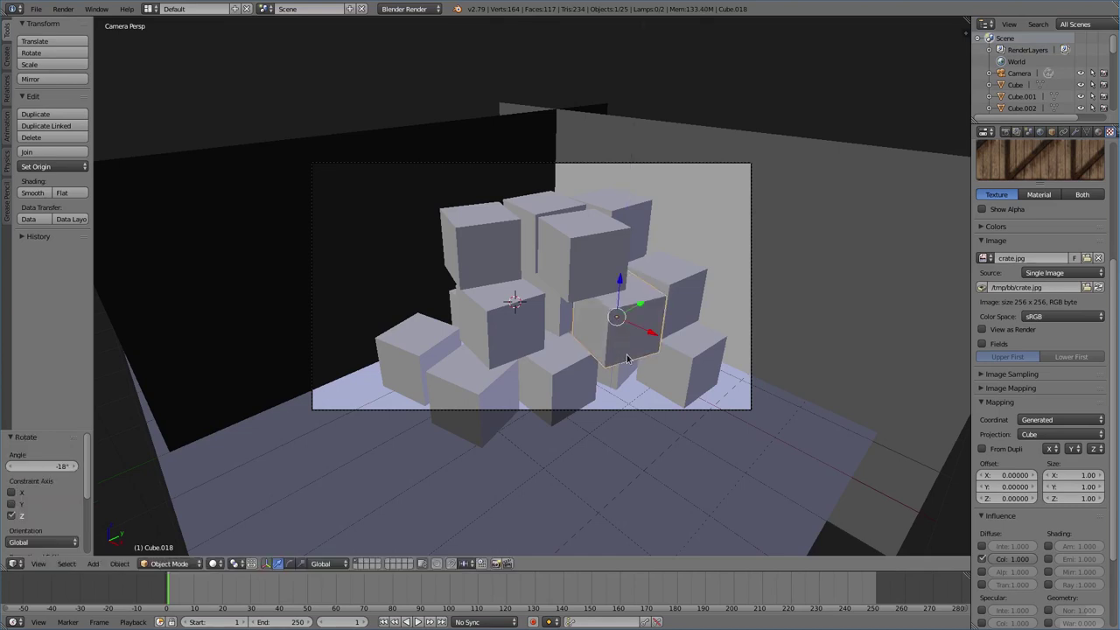
Step: Copy the rotated crate along X onto the pile and adjust its position from above
key(shift+d)
key(x)
click(505, 342)
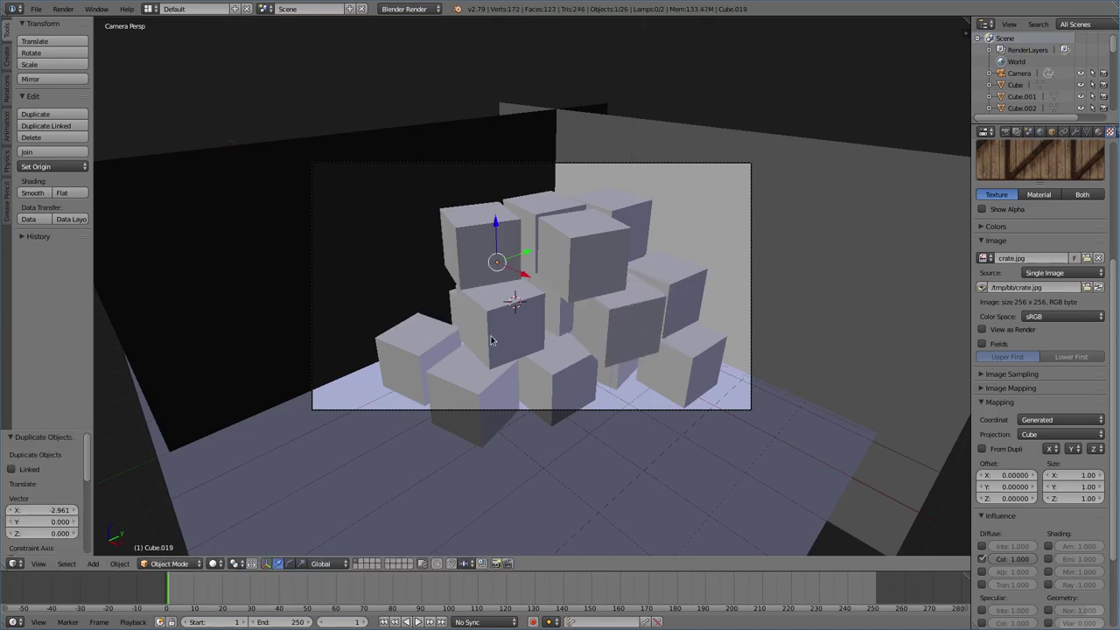
key(KP_7)
key(g)
click(553, 401)
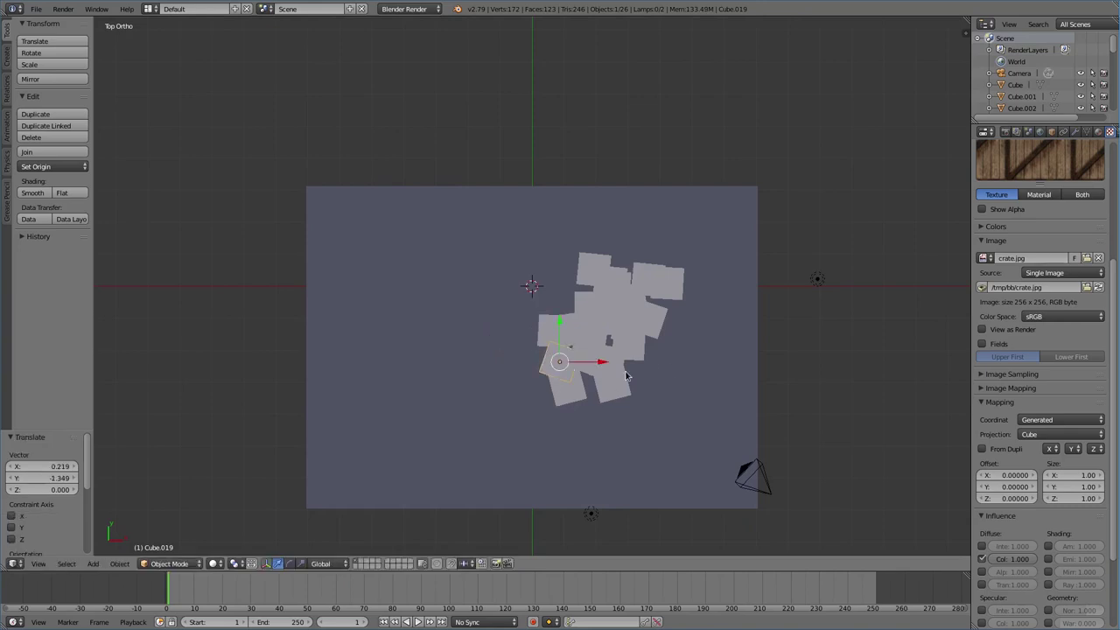
key(KP_0)
Step: Duplicate another crate along X to the pile's front right and render
right_click(571, 372)
right_click(612, 345)
key(shift+d)
key(x)
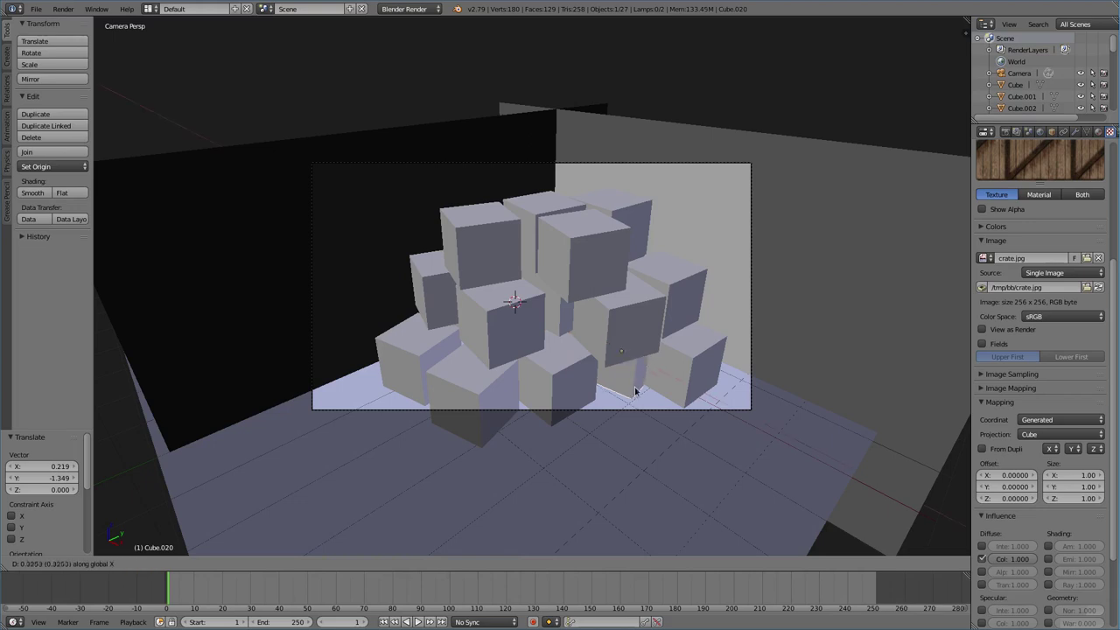
click(687, 411)
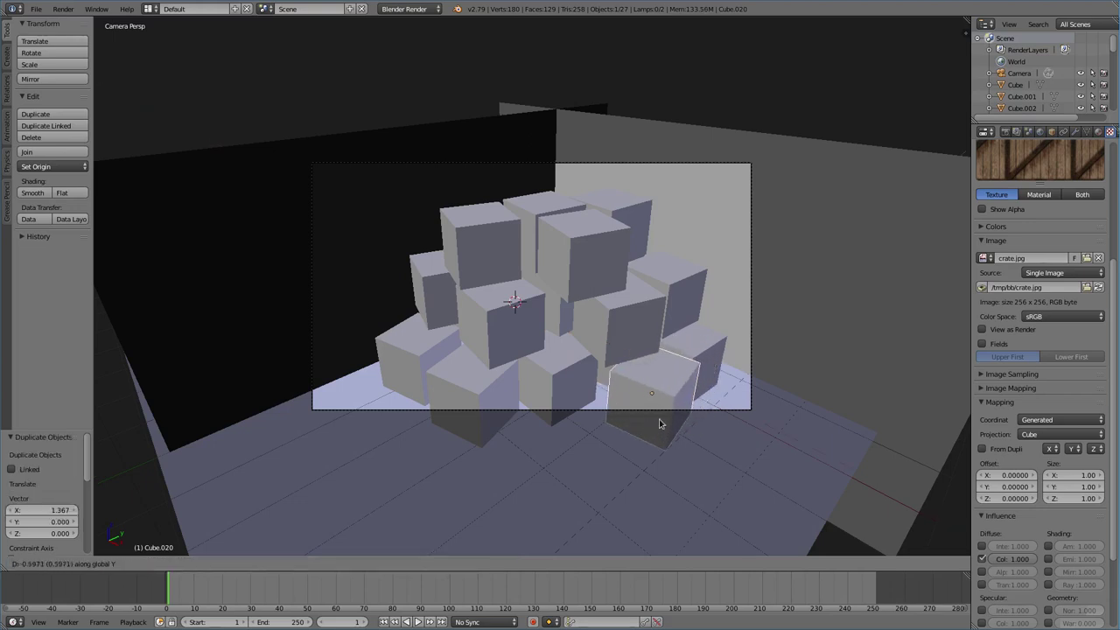
key(F12)
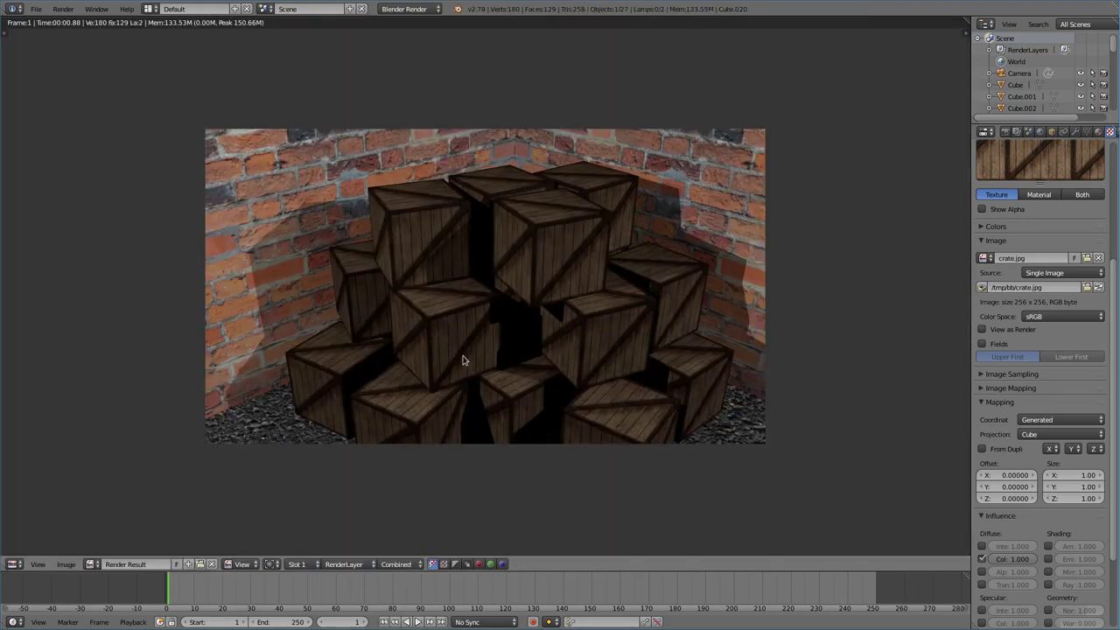
Step: Pull the camera back along its view axis to frame the whole pile, then render to check
key(Escape)
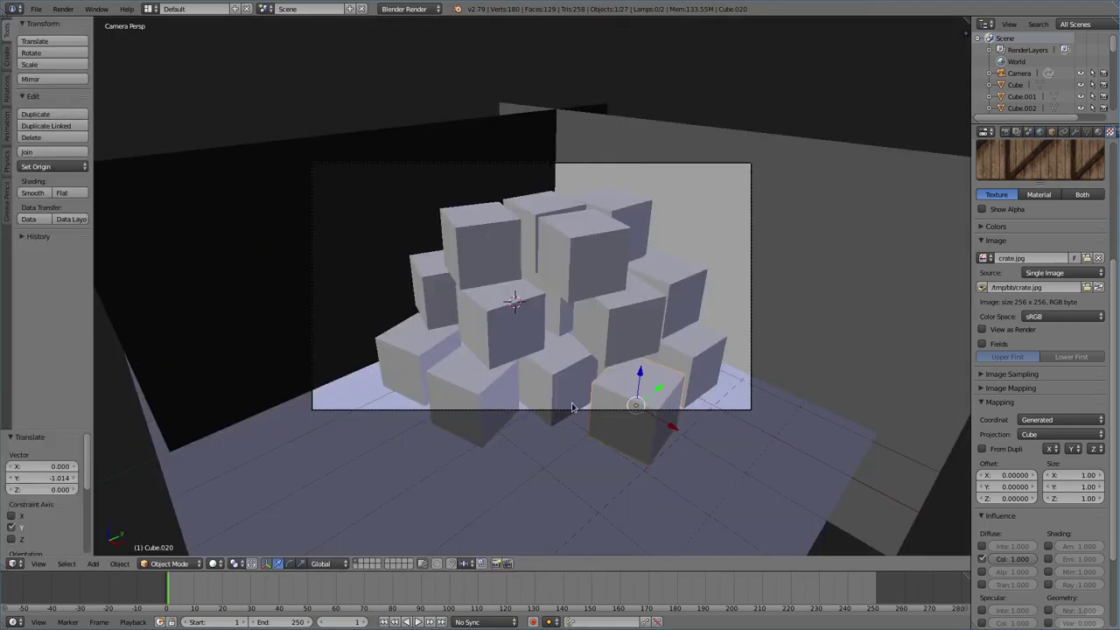
right_click(567, 409)
key(g)
key(z)
key(z)
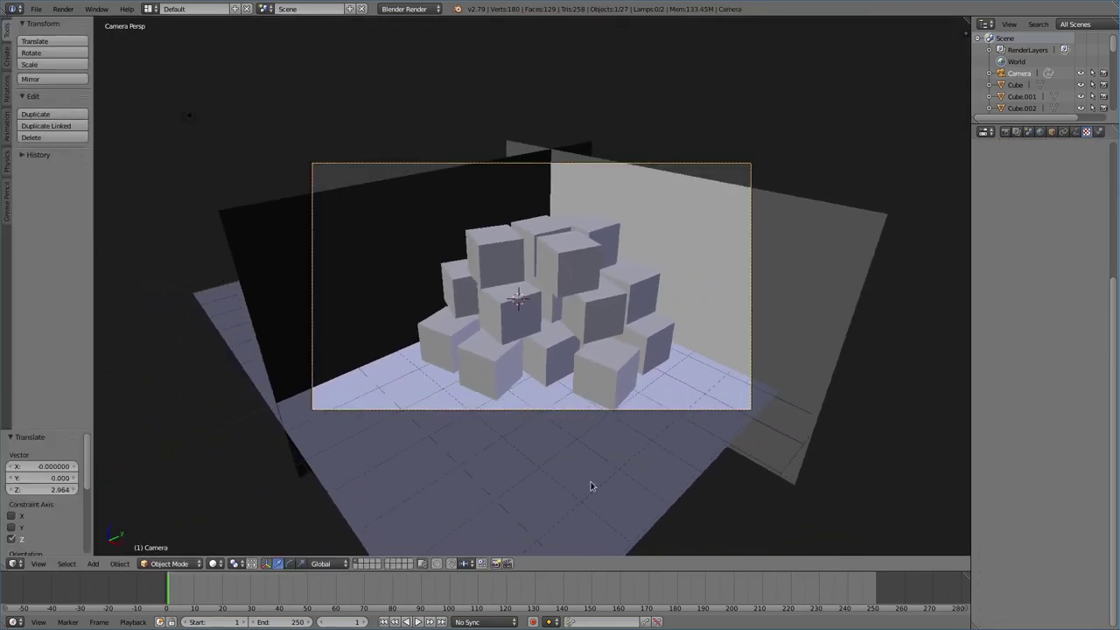
click(590, 510)
right_click(592, 515)
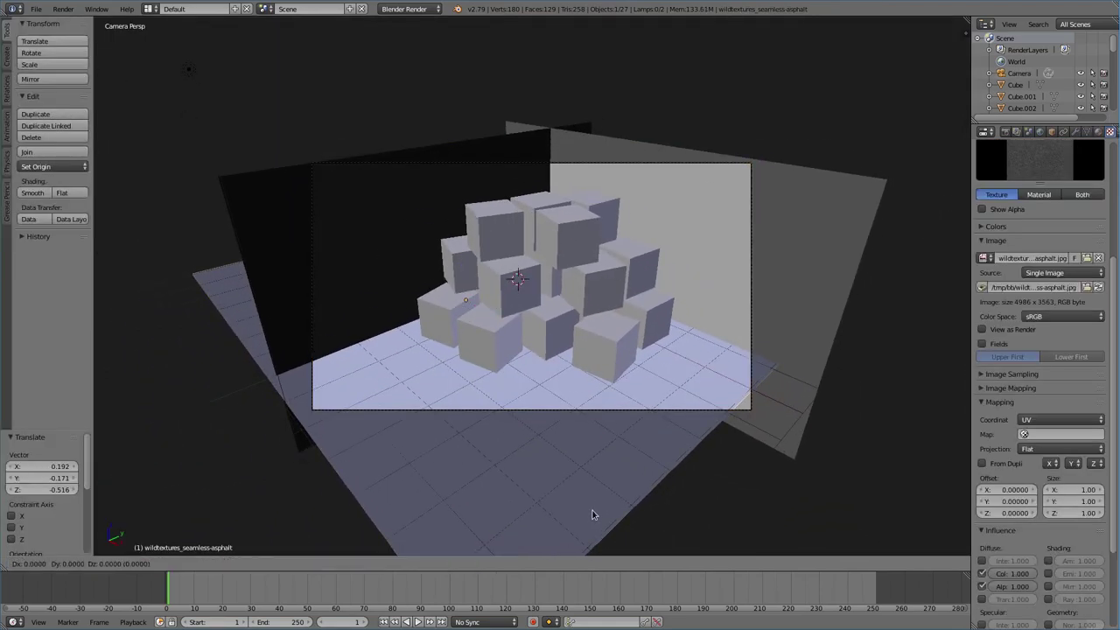
key(F12)
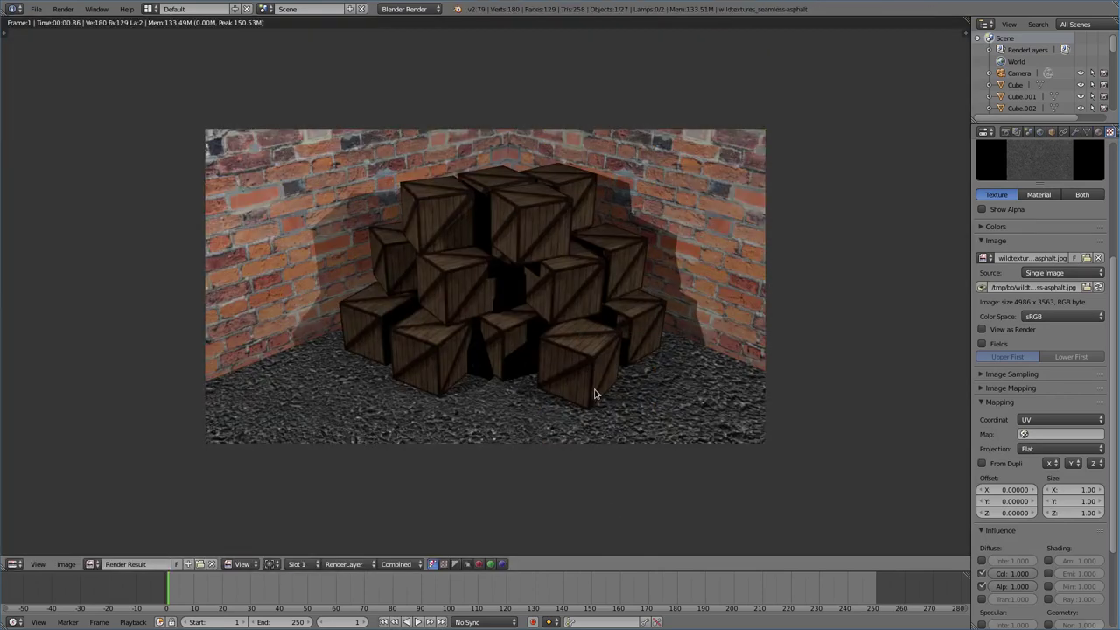
key(Escape)
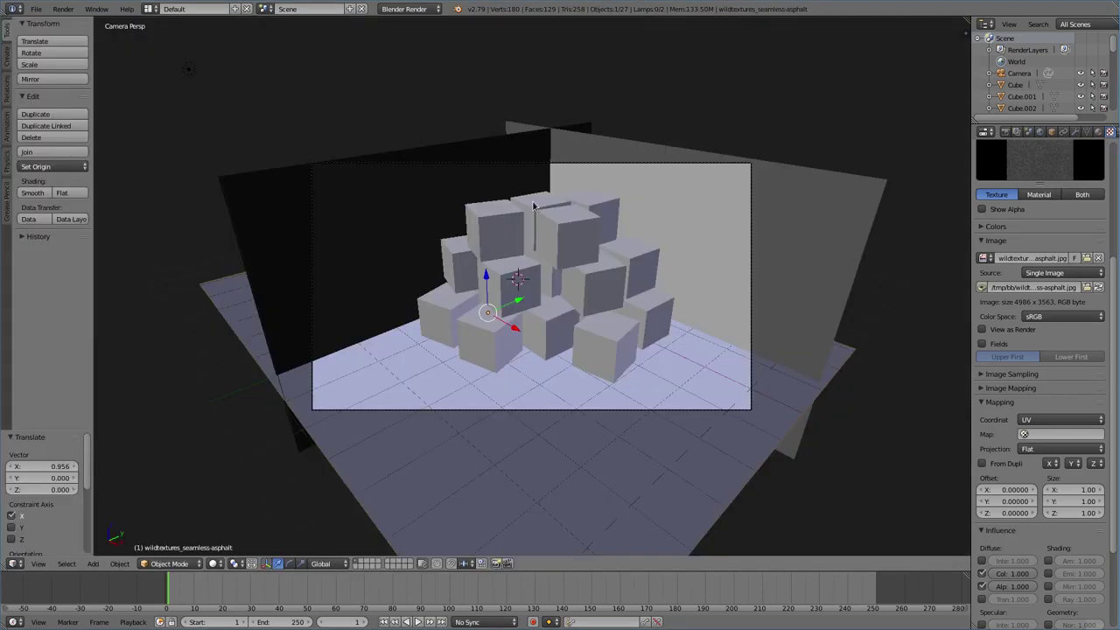
Step: Append the Oildrum object from Oildrum.blend into the scene
key(shift+F1)
click(175, 80)
click(177, 138)
click(184, 106)
click(1077, 40)
Step: Place the oil drum in top view and slide it left along X beside the crates
key(KP_7)
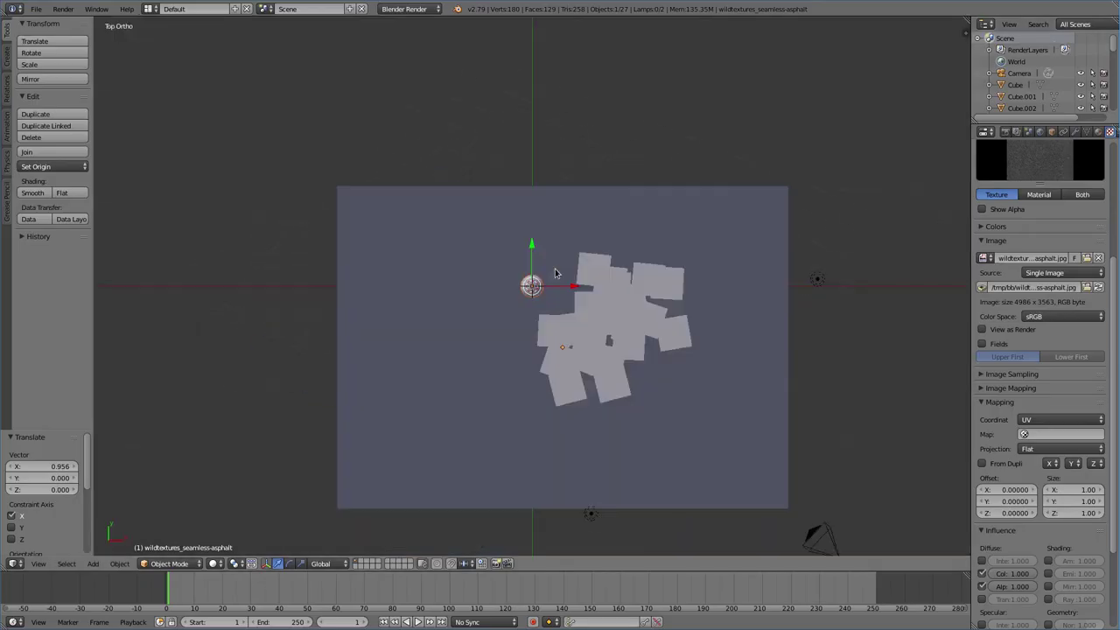
key(g)
click(645, 422)
key(KP_0)
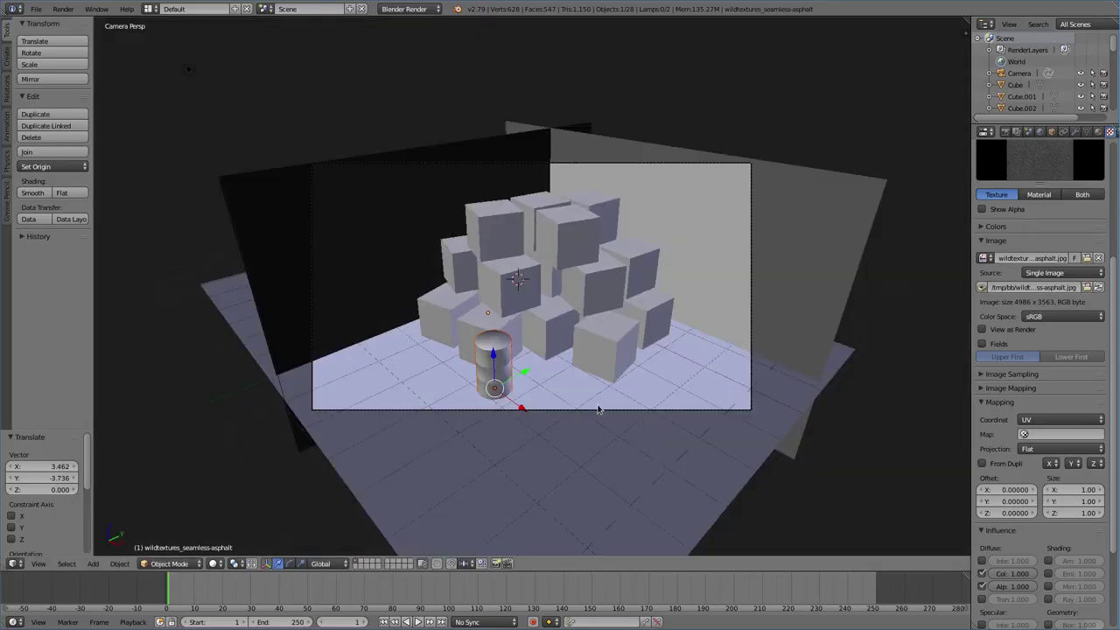
key(KP_1)
key(g)
key(x)
click(563, 400)
Step: Bring the drum forward along Y, scale it up about 1.34, and render it
key(KP_0)
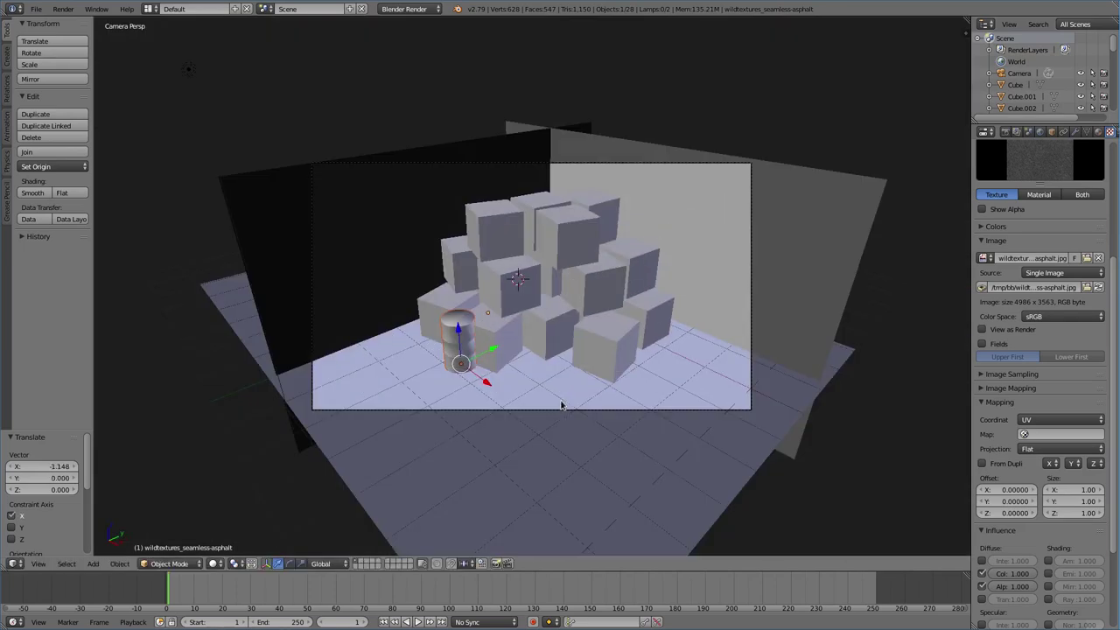
key(g)
key(y)
click(532, 415)
key(s)
click(558, 430)
key(F12)
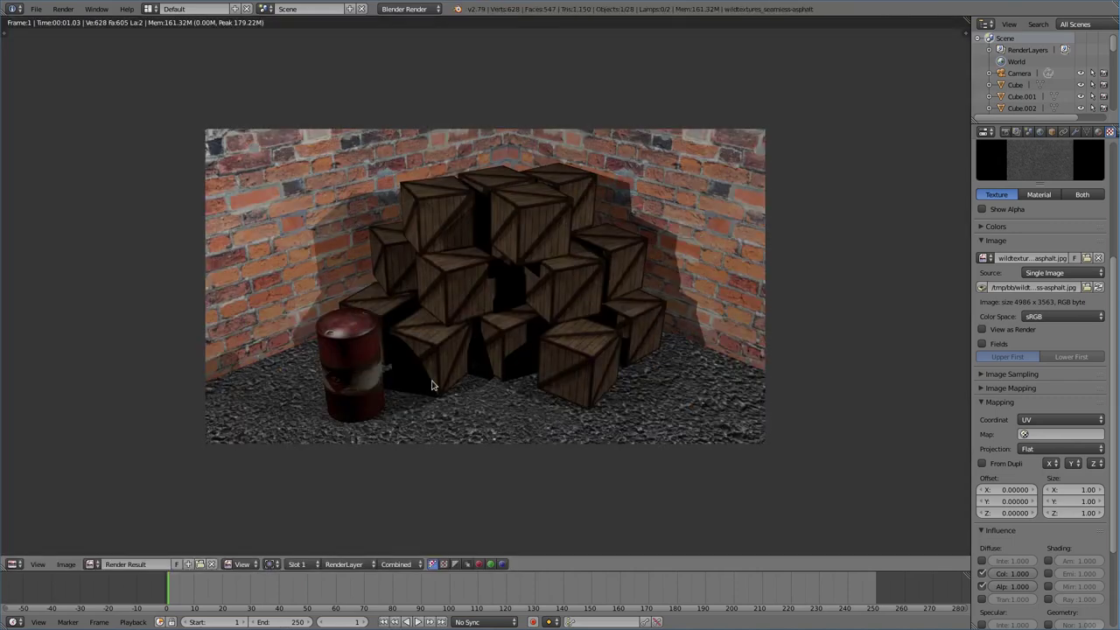
key(Escape)
key(shift+d)
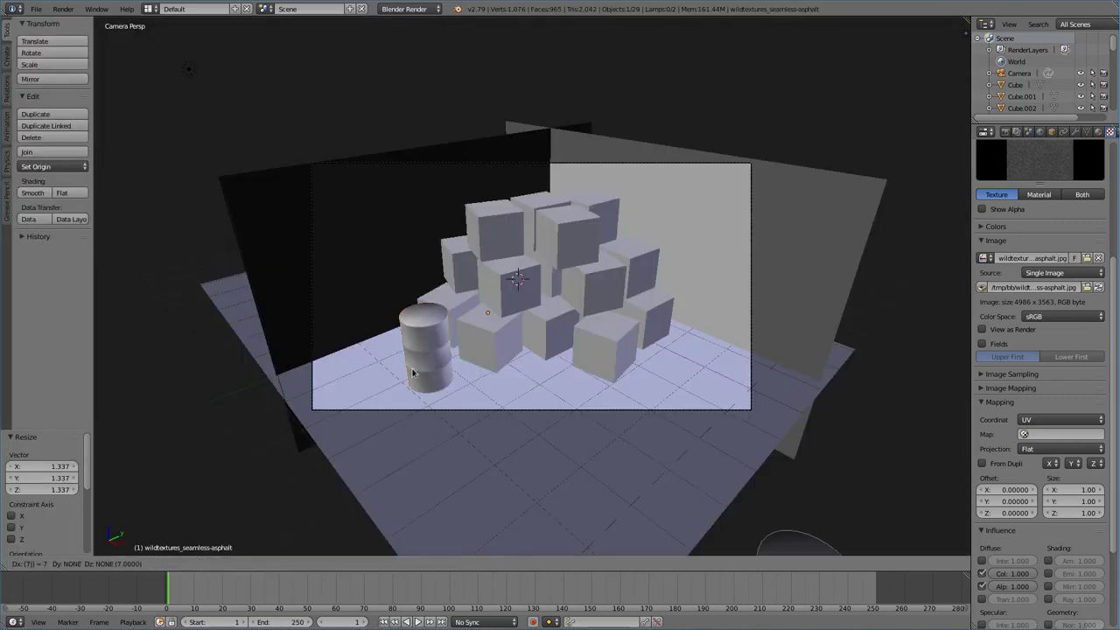
Step: Place two oil drum copies at the upper right of the crate pile
key(Escape)
key(KP_0)
key(KP_7)
key(g)
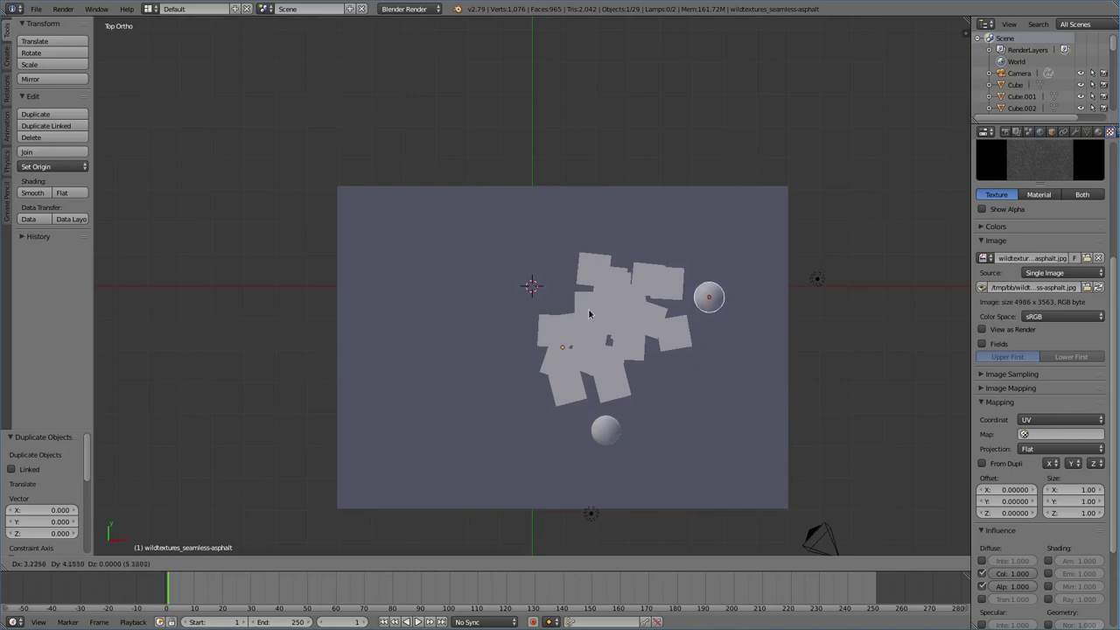
click(587, 301)
key(z)
key(shift+d)
click(642, 297)
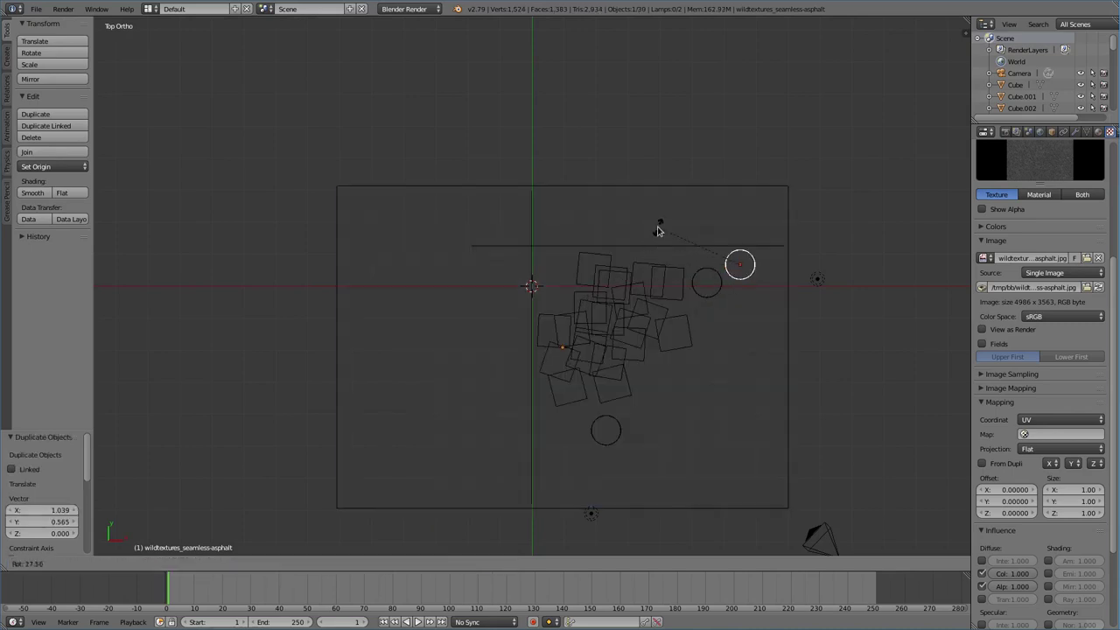
Step: Add drums at the lower left and front of the pile, then render all drums
key(shift+d)
click(566, 433)
right_click(606, 432)
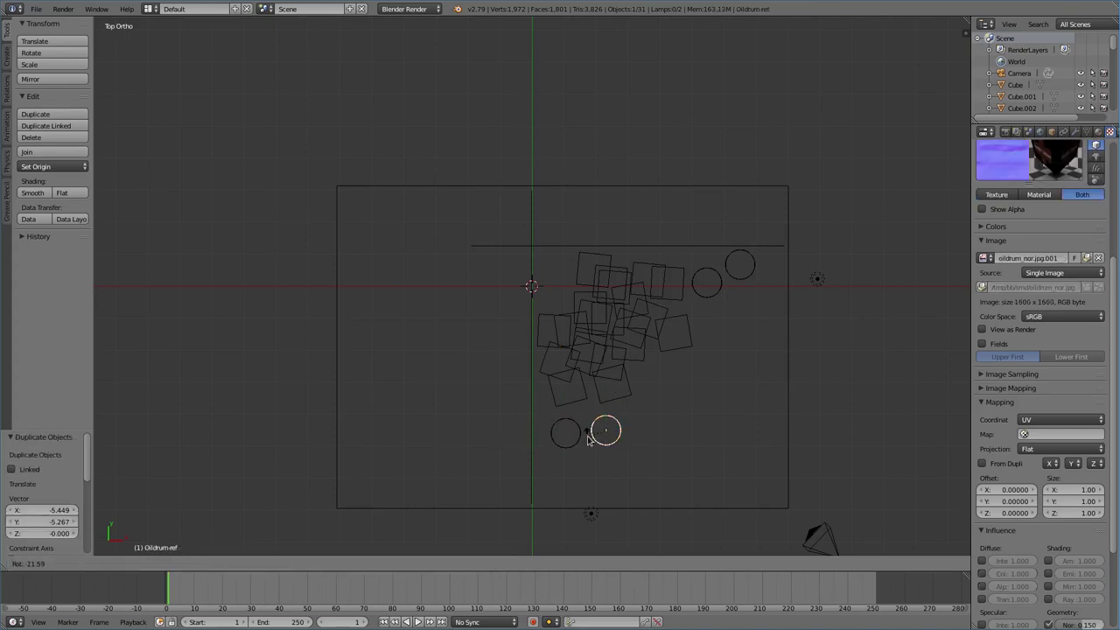
key(r)
click(582, 455)
key(shift+d)
click(574, 477)
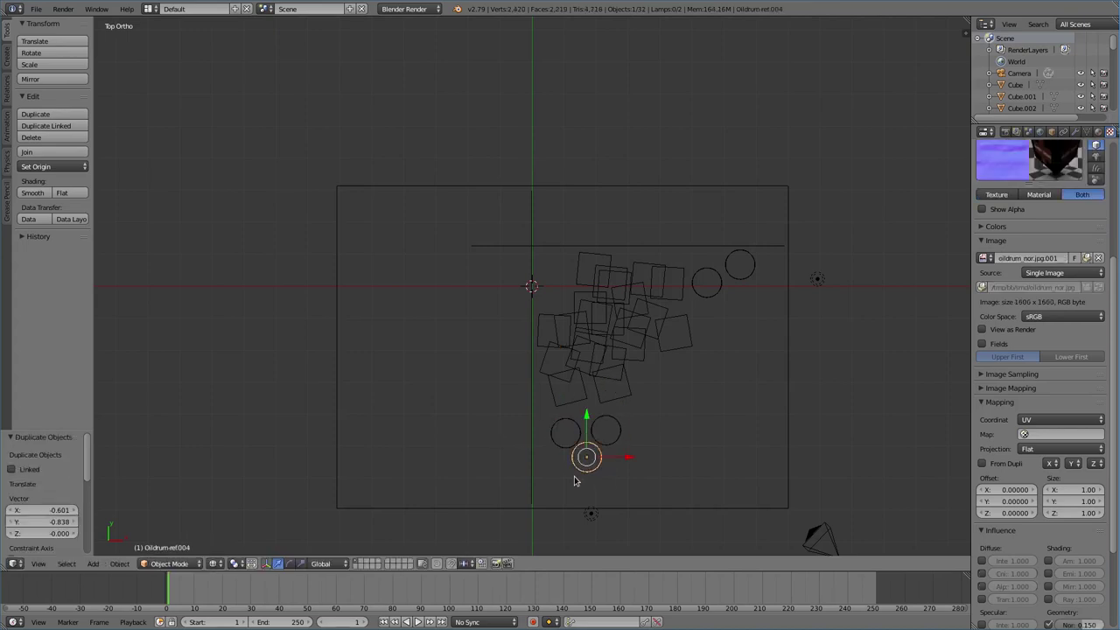
key(F12)
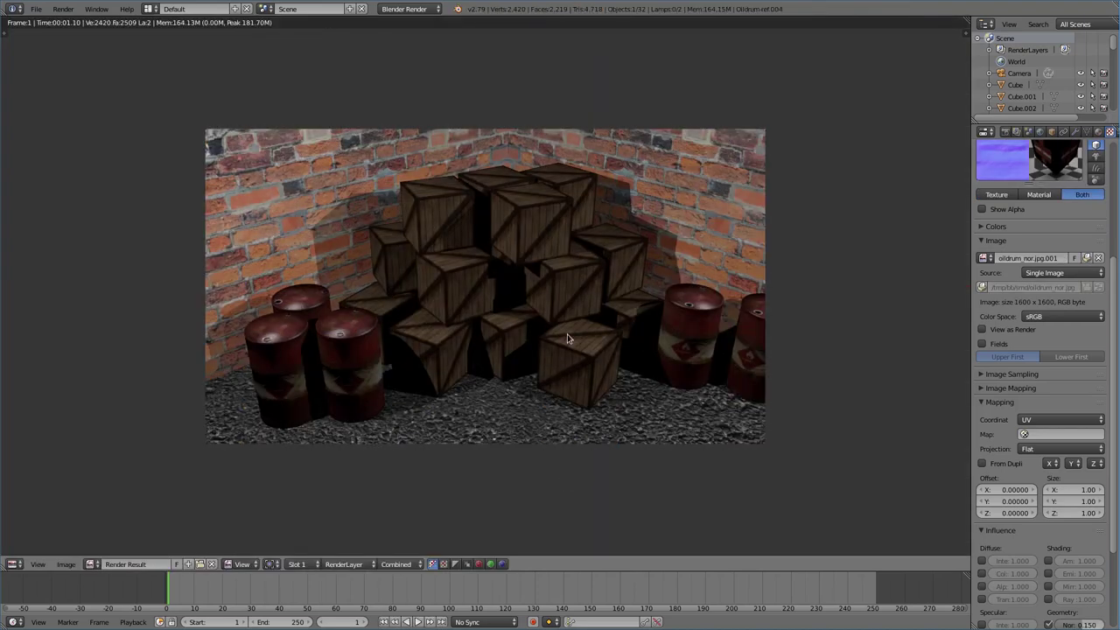
key(Escape)
Step: Enable Multiply ambient occlusion and environment lighting in World settings, then render
click(1040, 134)
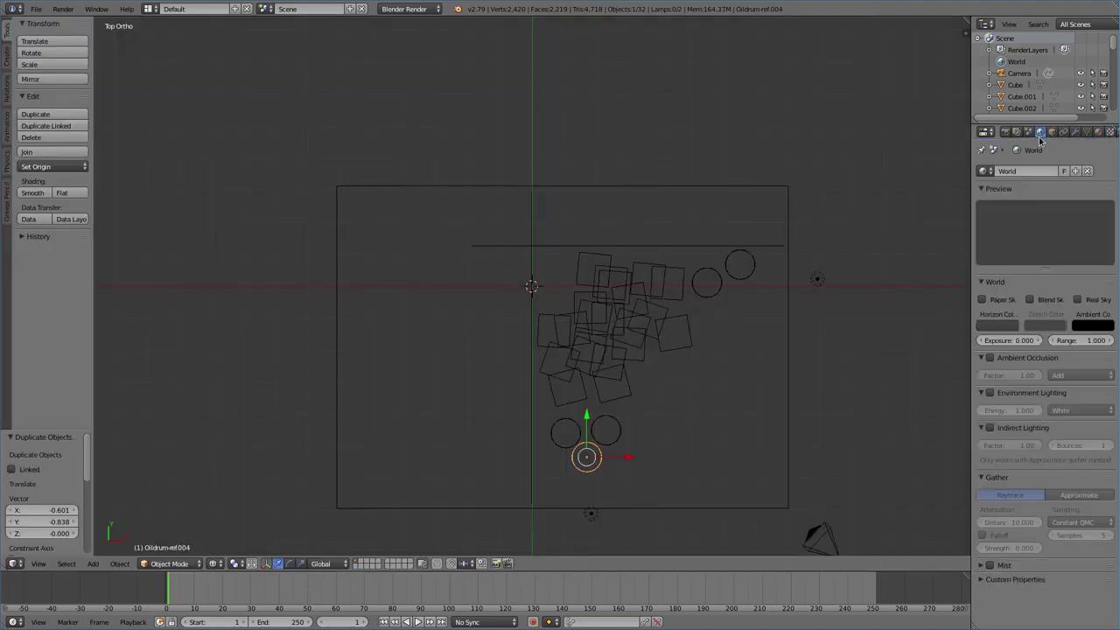
click(990, 357)
click(989, 393)
click(1082, 376)
click(1073, 343)
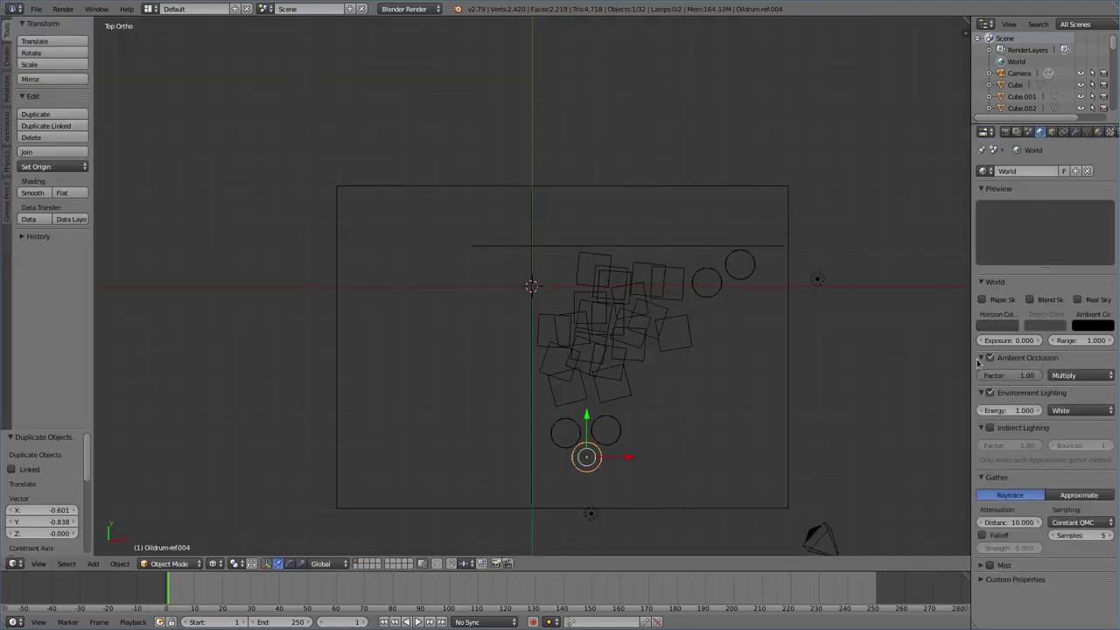
key(F12)
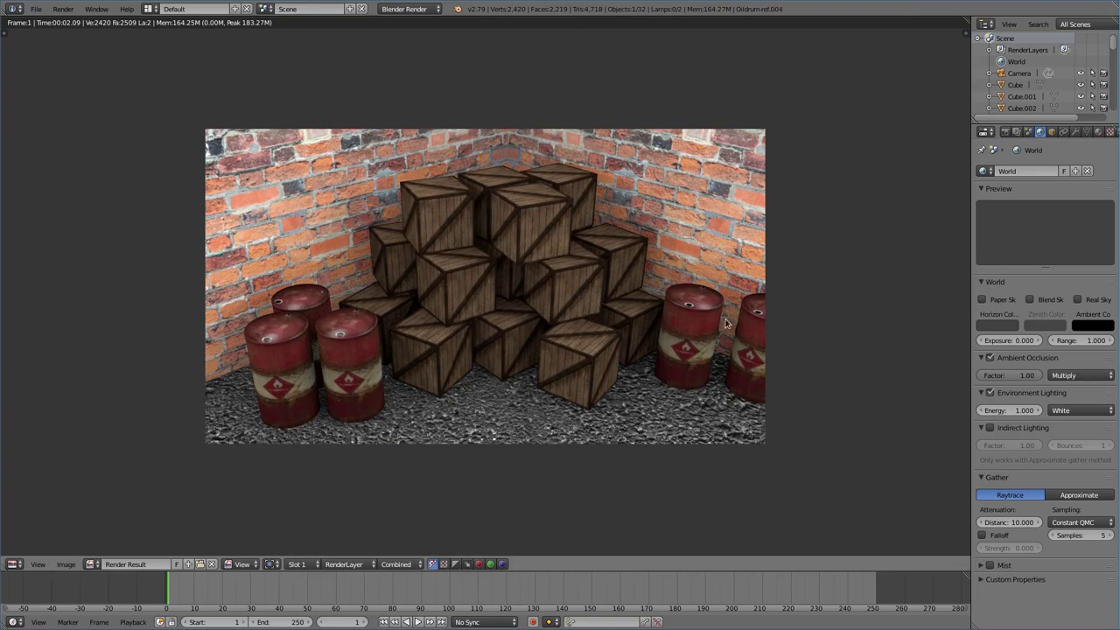
click(1004, 132)
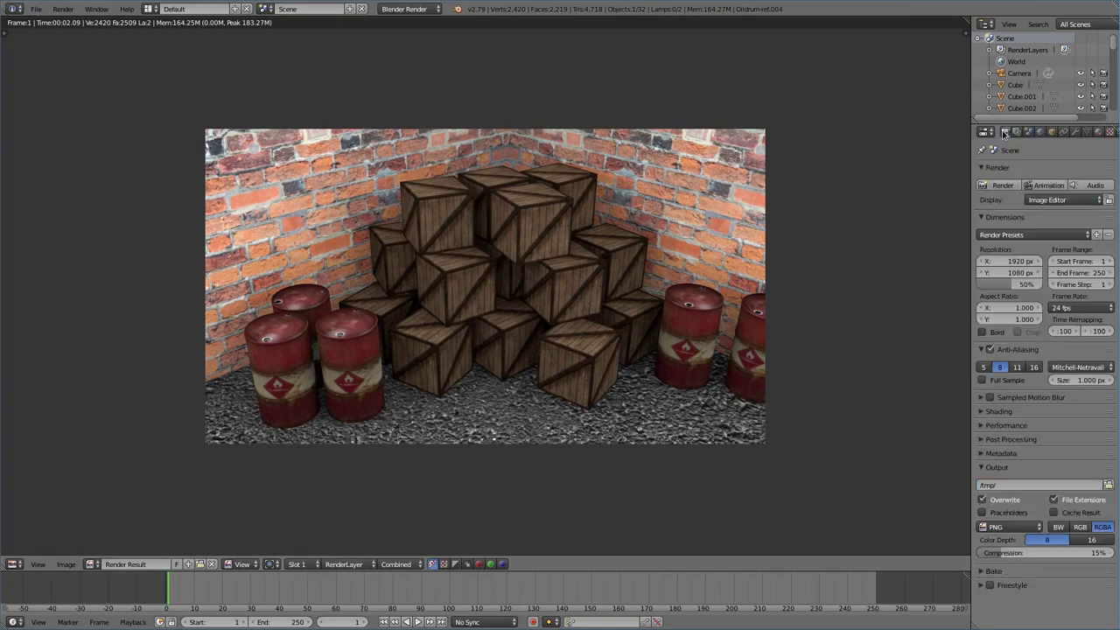
Step: Render the final image at full 1920×1080 resolution
key(F12)
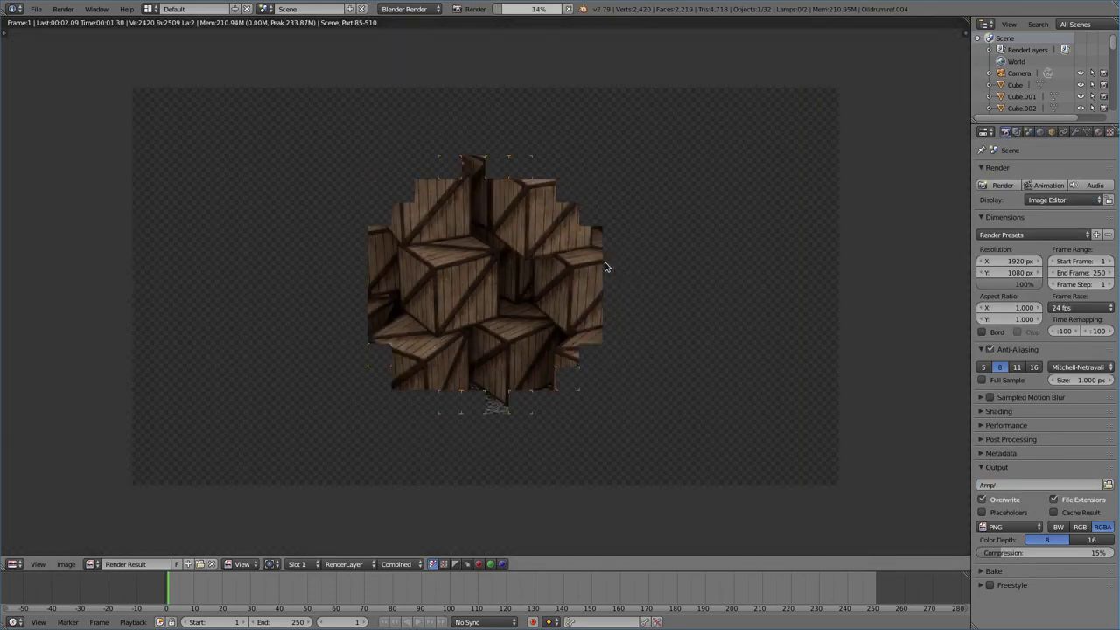